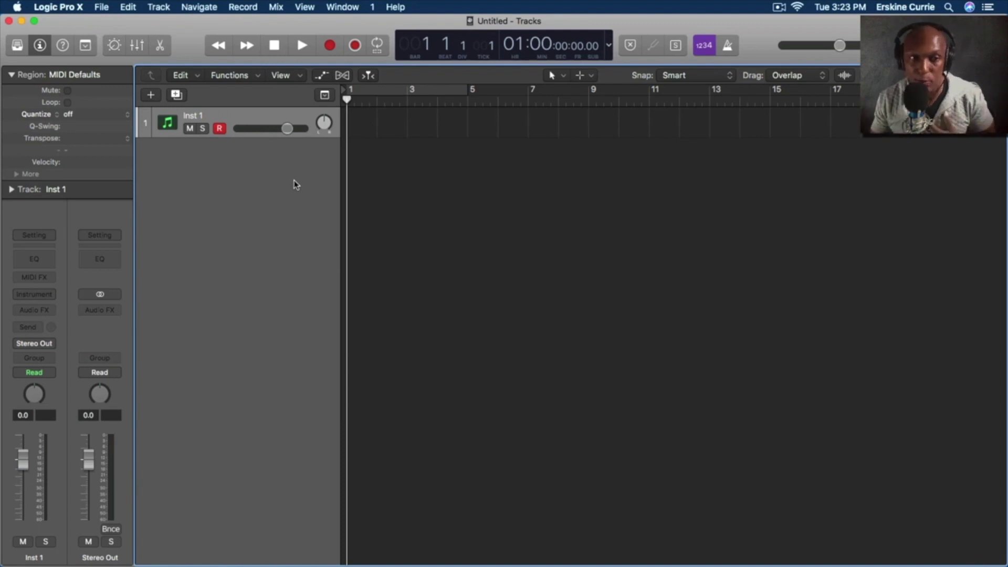
Step: Load the stereo EXS24 (Sampler) as the instrument on the Inst 1 track and move its window aside
click(47, 296)
mouse_move(65, 403)
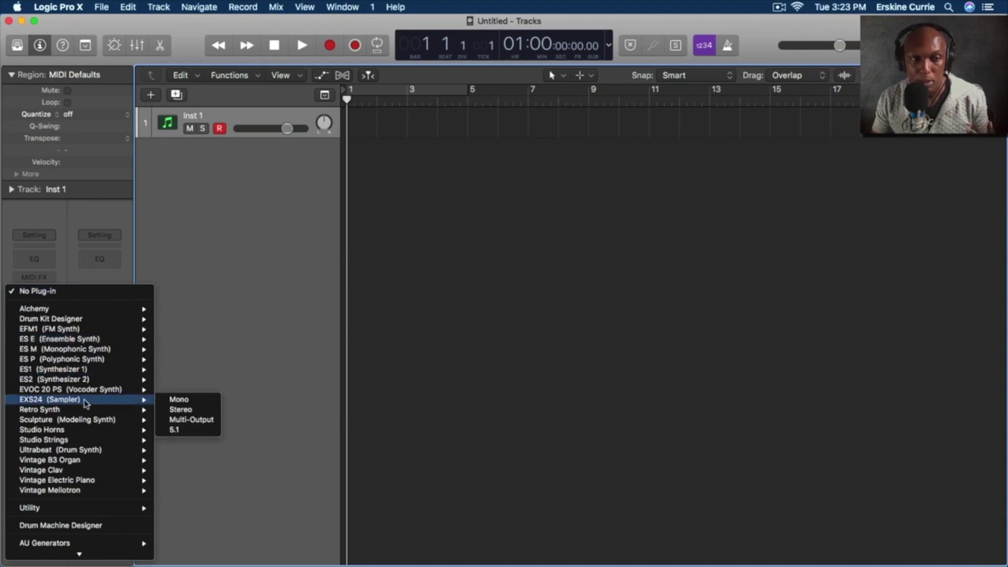
click(173, 409)
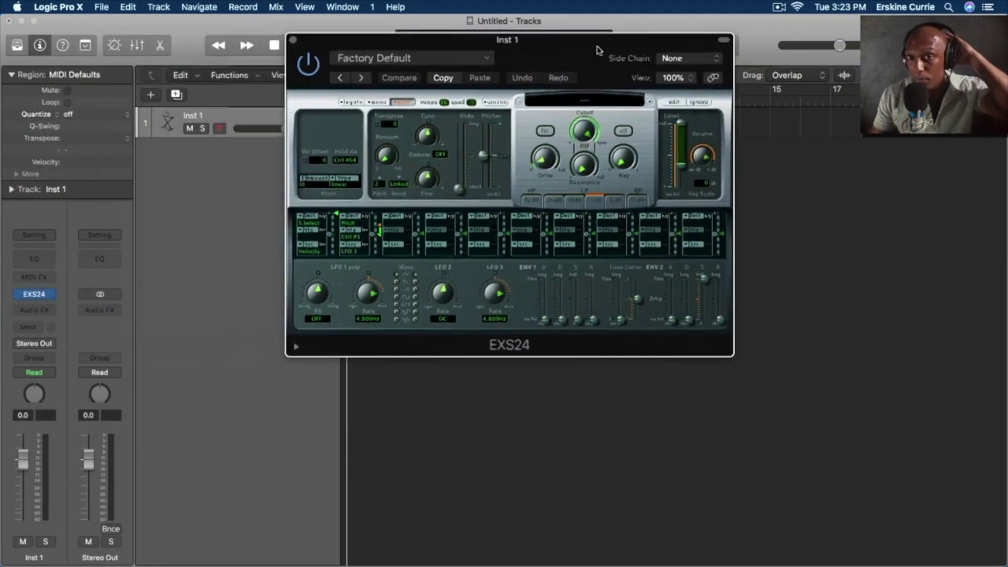
drag(598, 50, 699, 59)
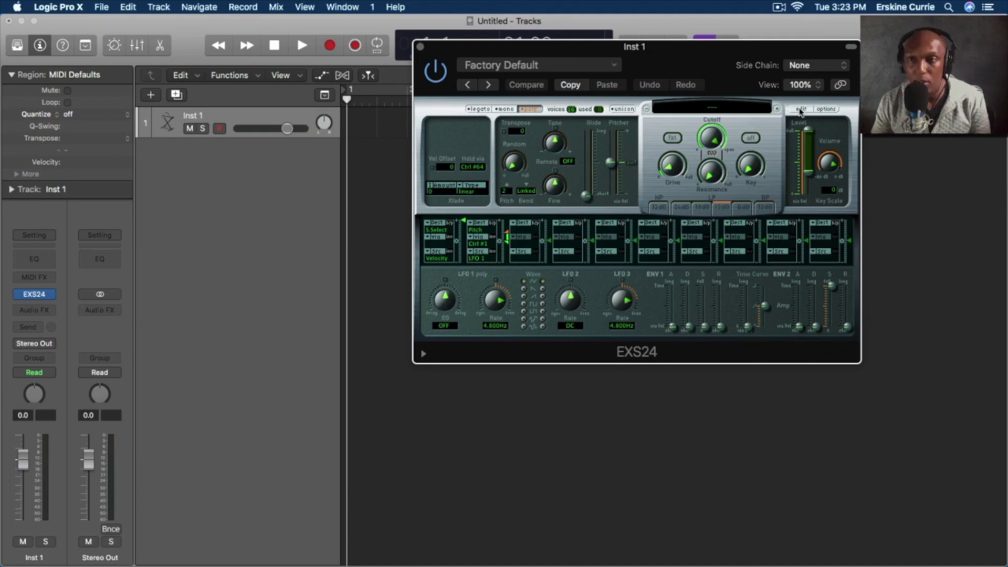
Step: In the Advanced Tools preferences, switch Advanced Editing off and on again, and close the preferences
click(60, 8)
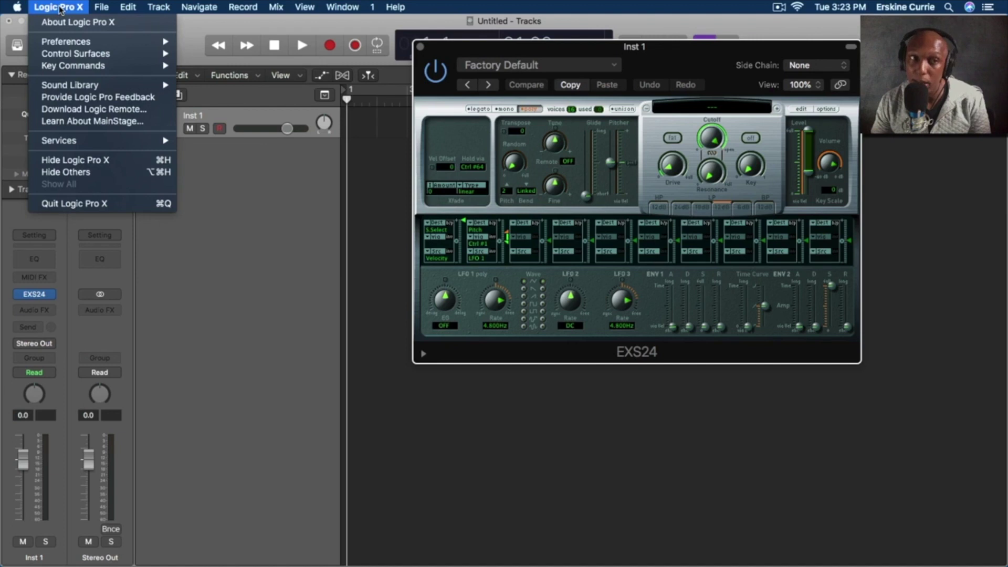
mouse_move(71, 46)
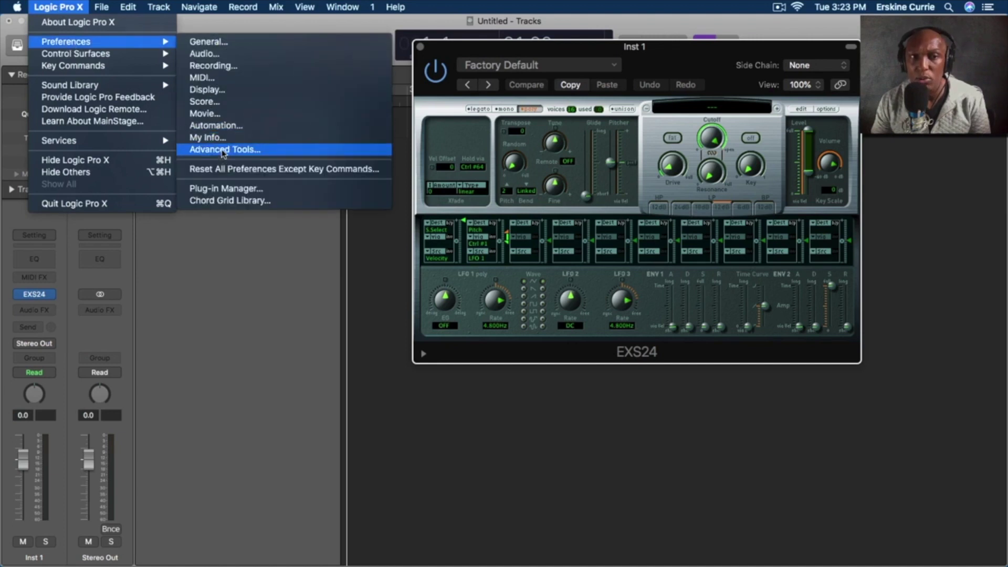
click(221, 150)
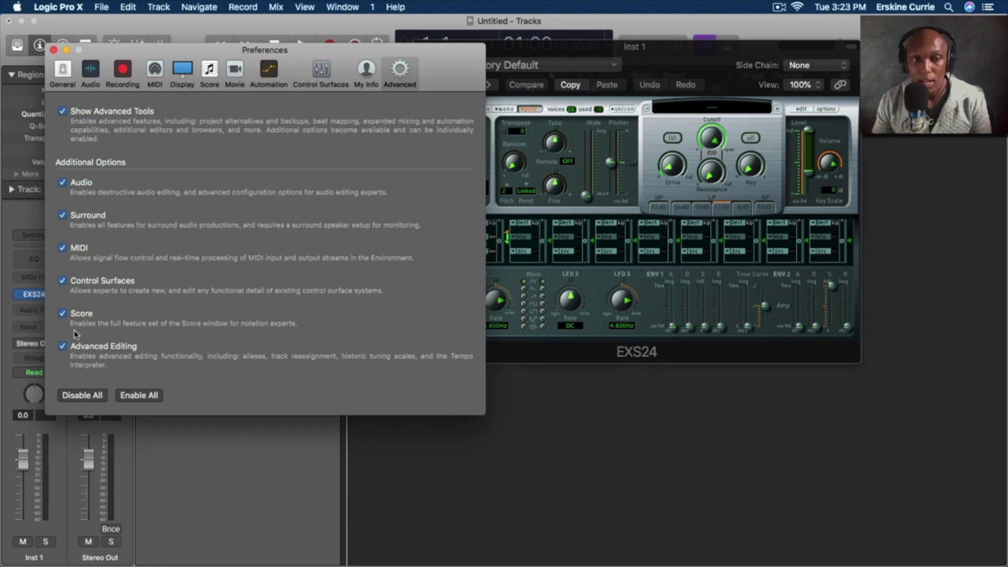
click(62, 347)
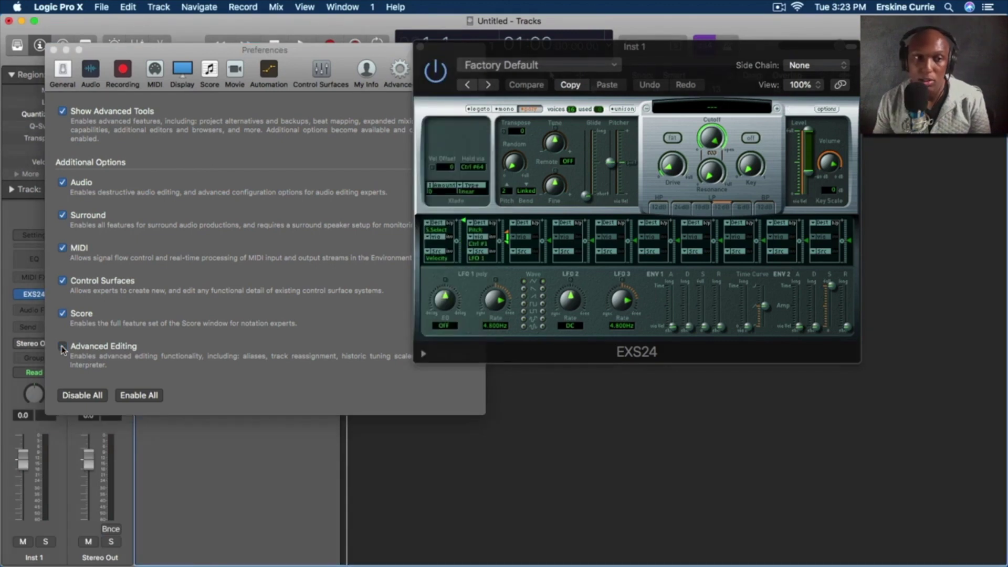
click(62, 347)
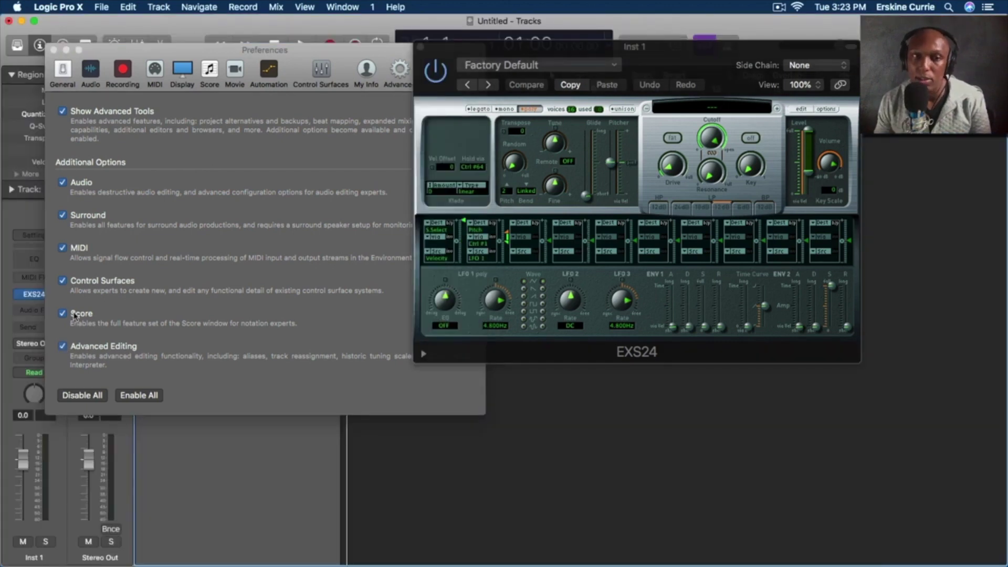
click(54, 50)
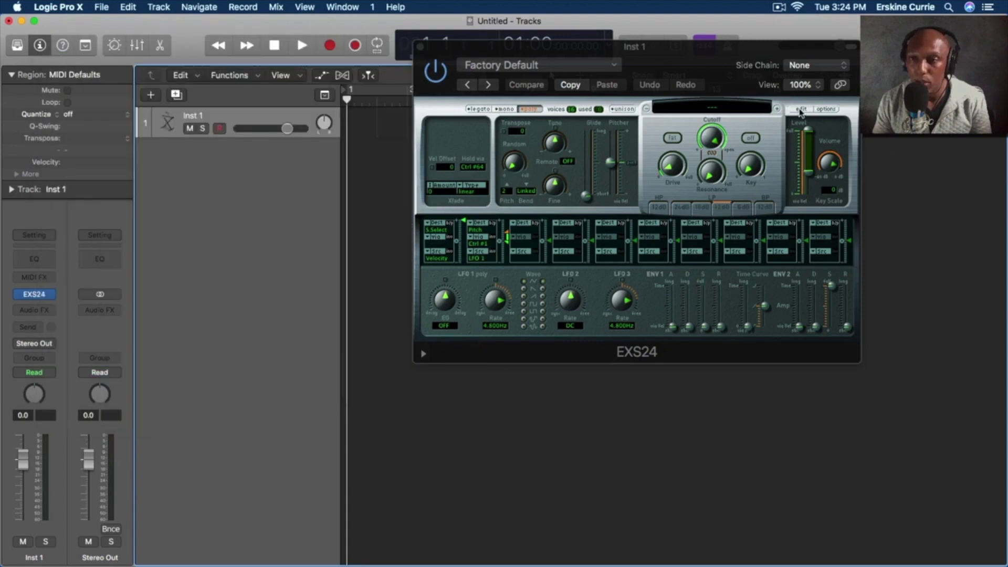
Step: Open the EXS24 Instrument Editor, then switch to Finder and browse G-DRIVE to the Cymatics - EDM Starter Pack's one-shot Kicks folder
click(801, 110)
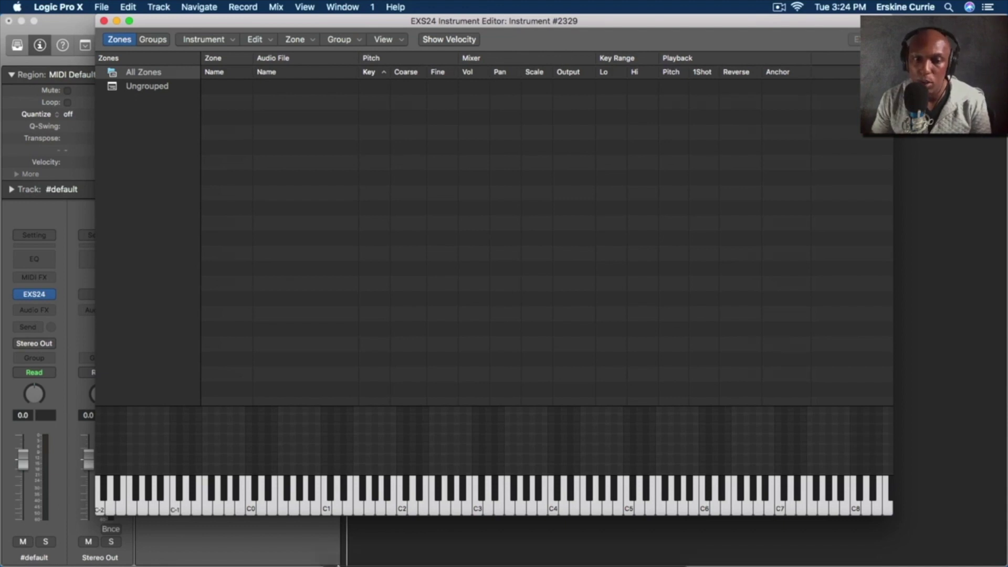
click(330, 535)
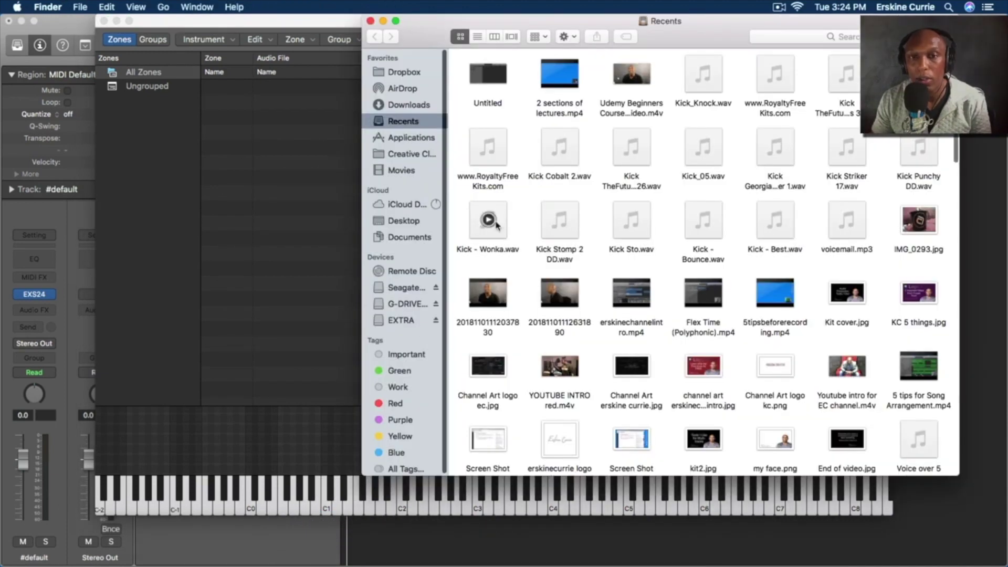
click(413, 303)
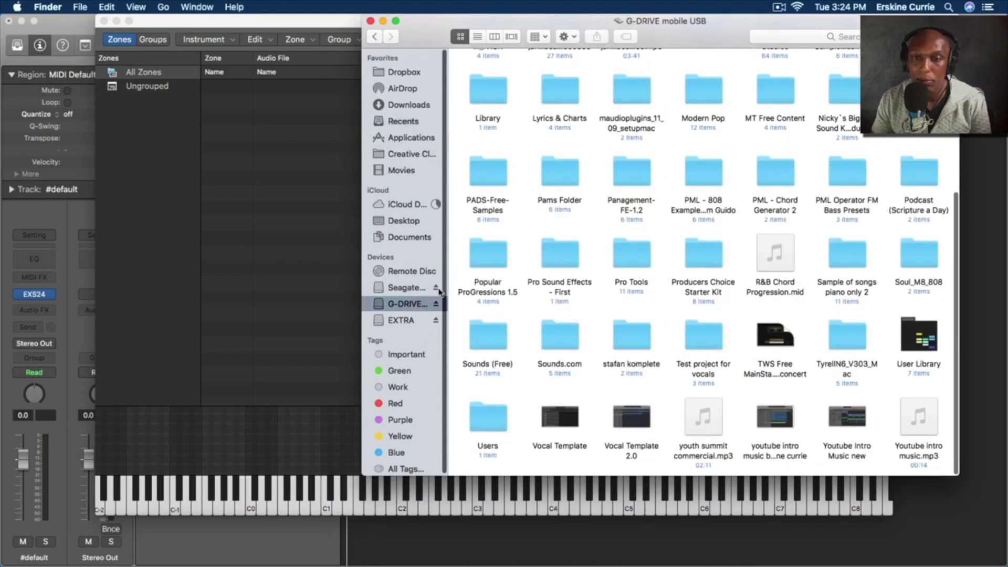
double_click(558, 342)
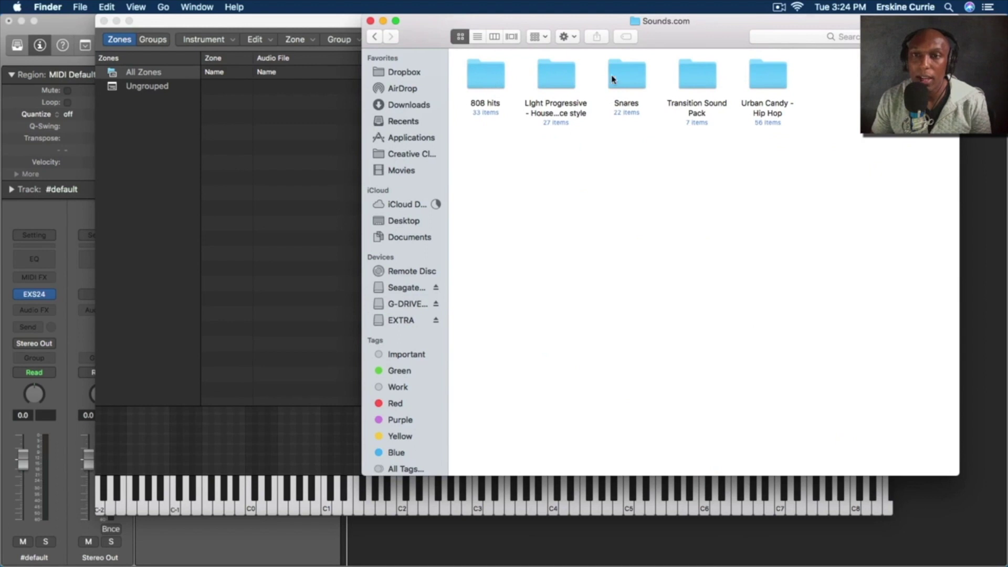
click(374, 36)
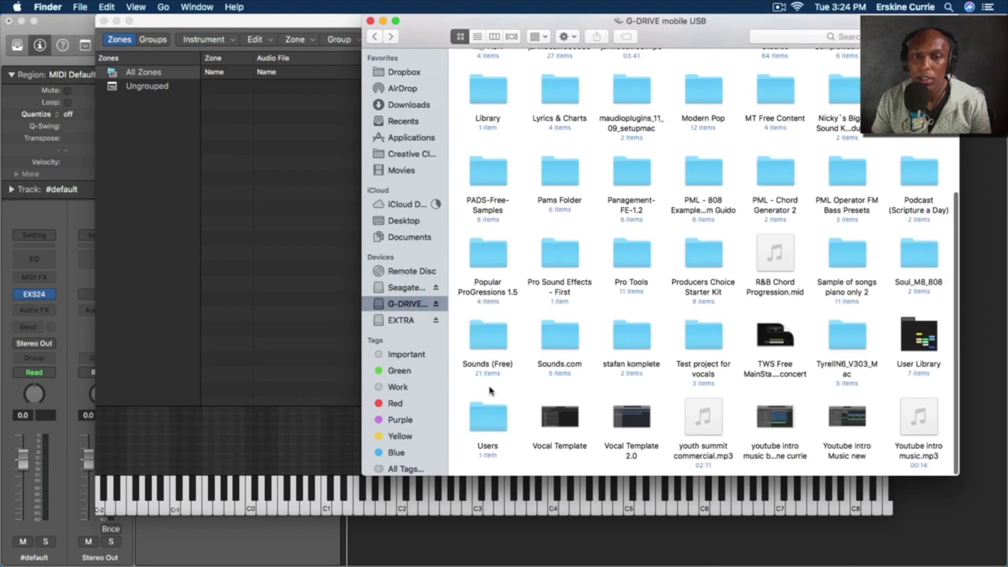
double_click(490, 335)
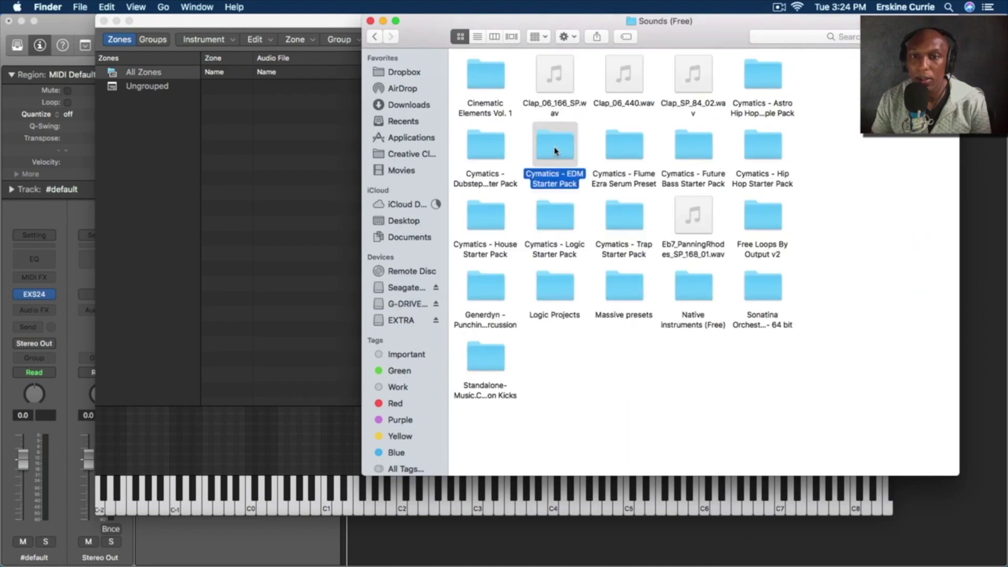
double_click(554, 150)
double_click(559, 111)
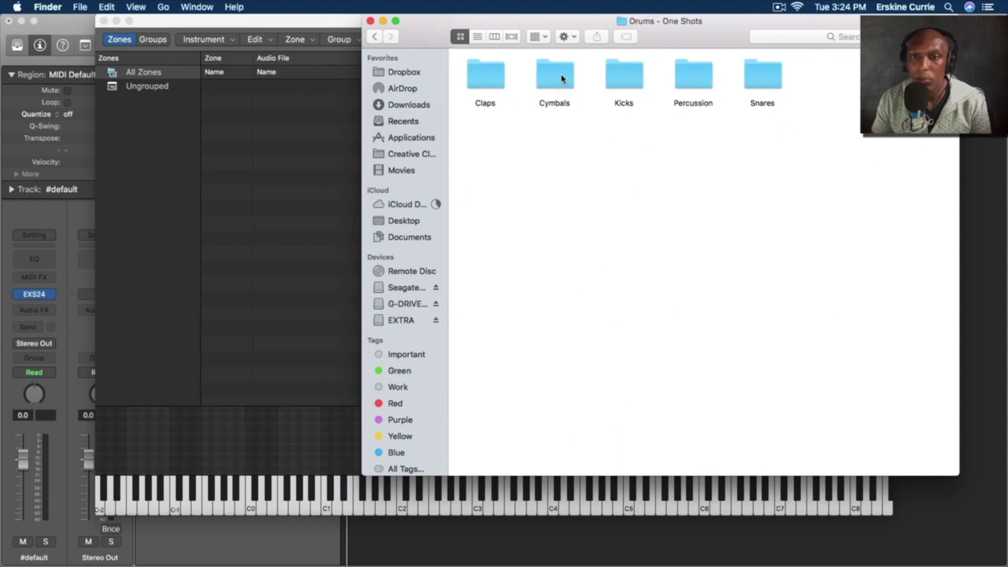
click(626, 80)
double_click(626, 80)
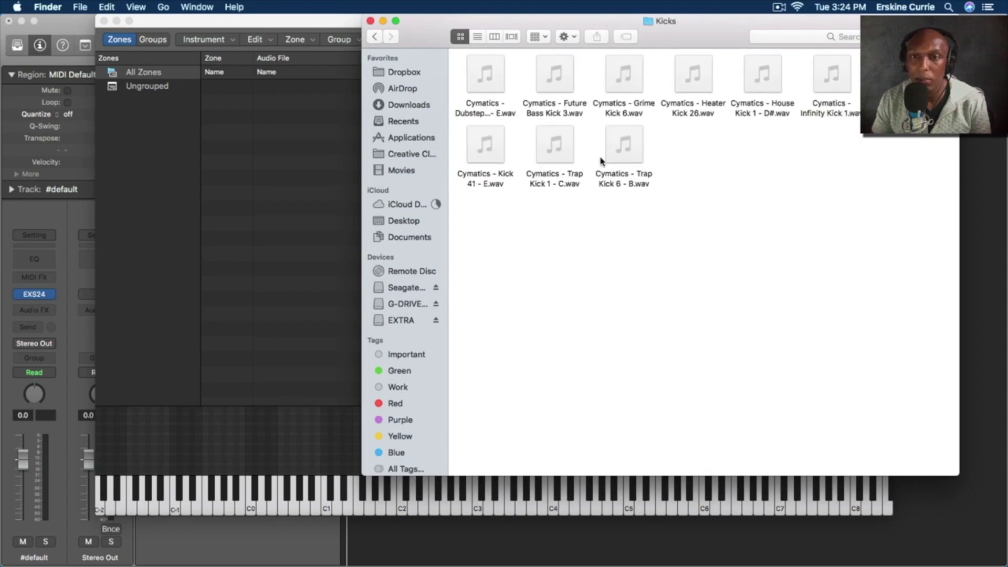
Step: Preview several kick samples in the Kicks folder, including Kick 41 and Future Bass Kick 3
click(624, 146)
click(555, 149)
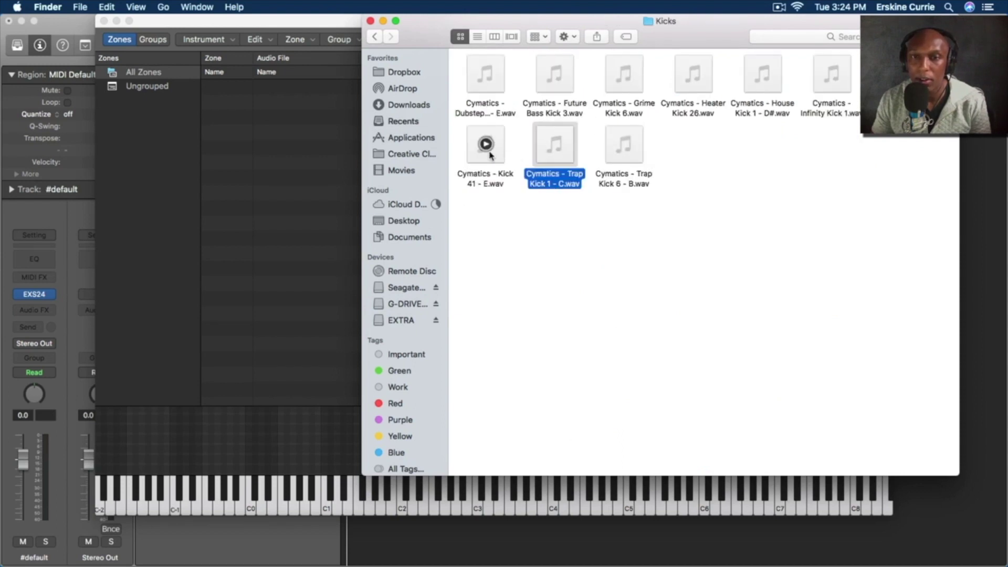
click(486, 149)
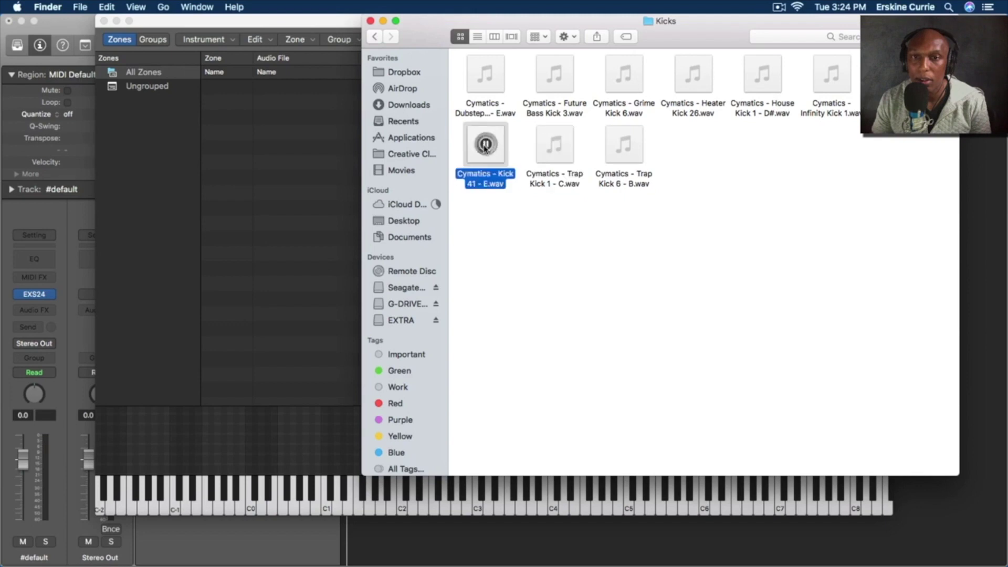
click(483, 73)
click(556, 73)
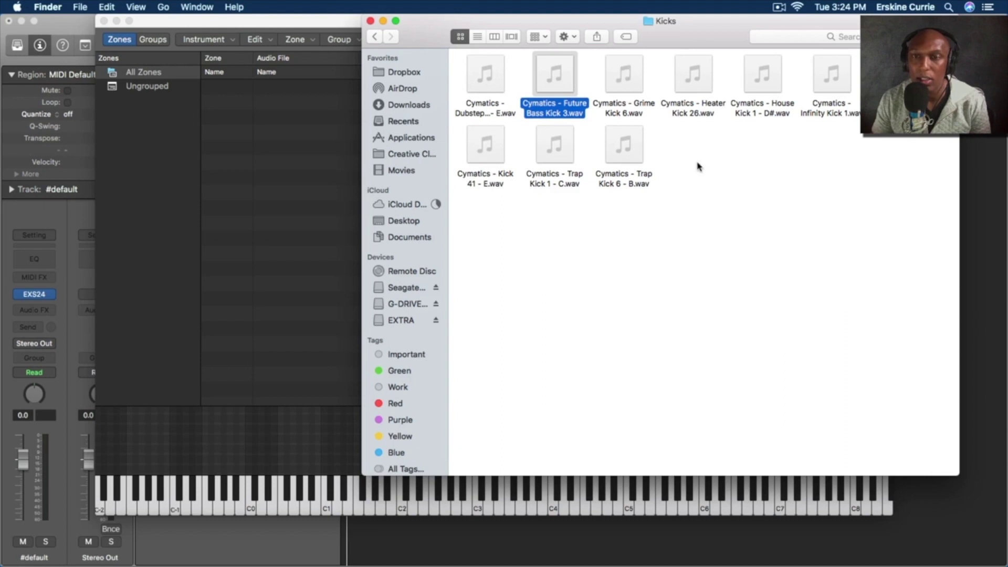
Step: Add Cymatics - Future Bass Kick 3.wav to the Instrument Editor as a zone and move the EXS24 window off the zone list
drag(543, 94, 239, 113)
click(352, 30)
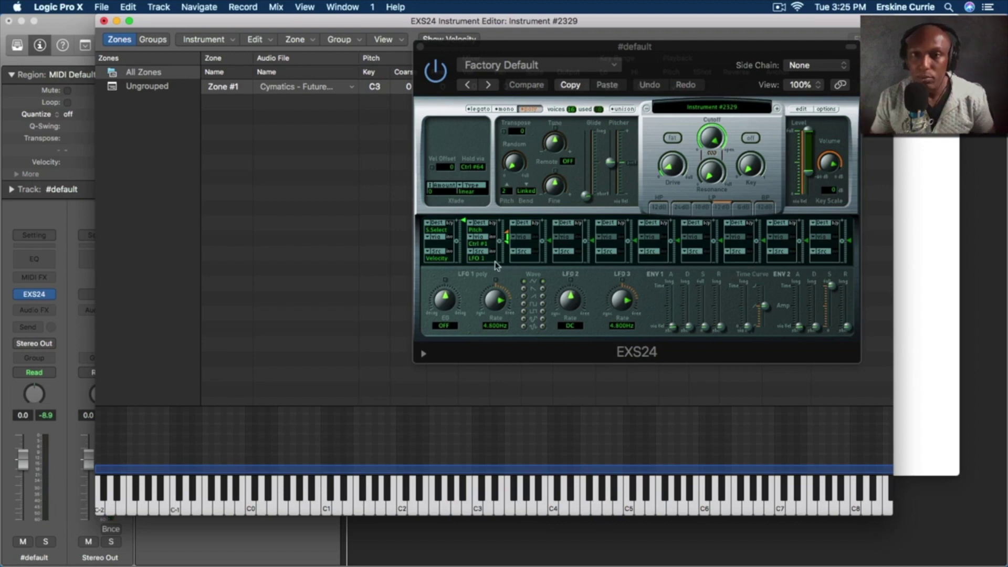
drag(648, 60, 724, 109)
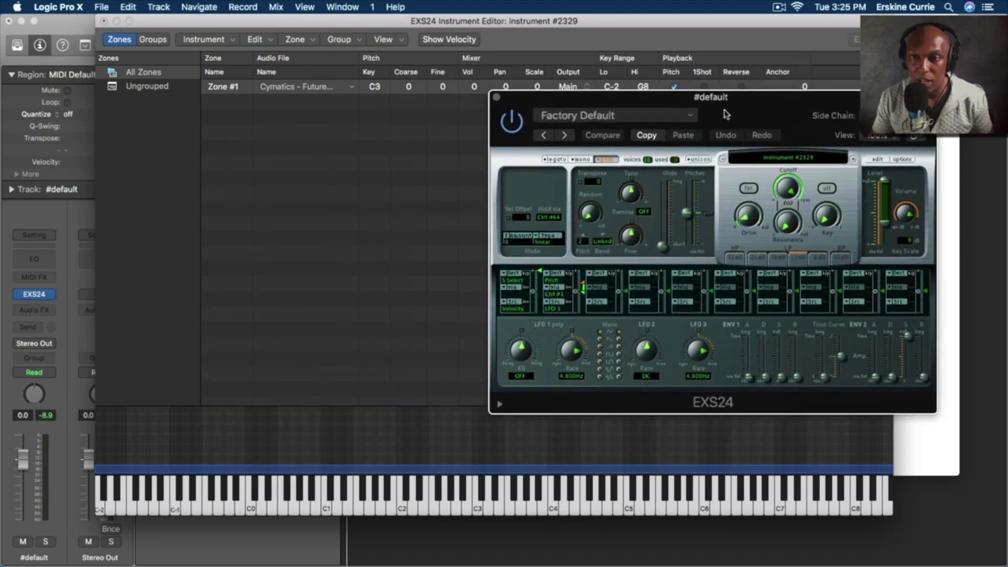
Step: Disable Pitch and enable 1Shot playback for the kick zone, and audition it on the editor's keyboard
click(674, 87)
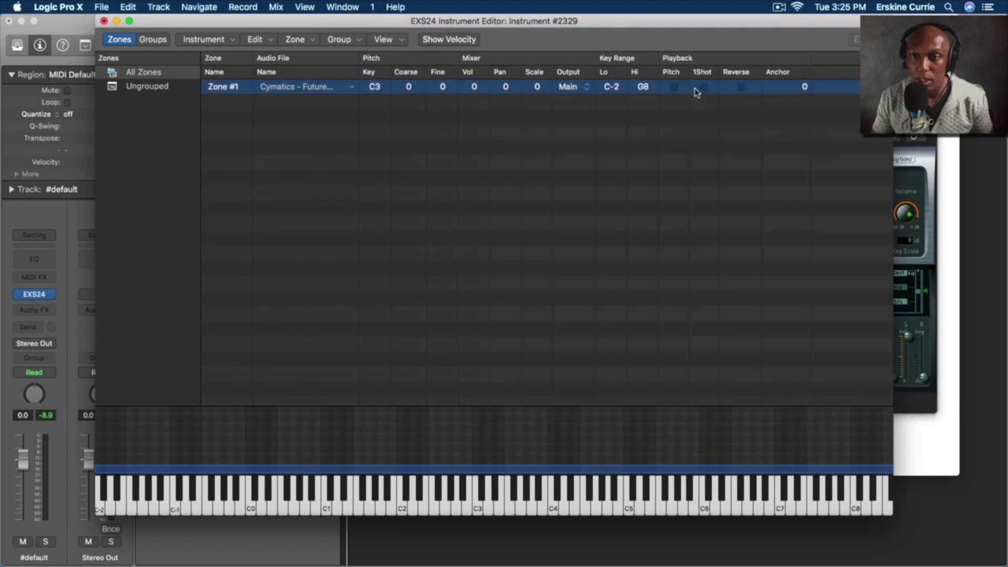
click(623, 190)
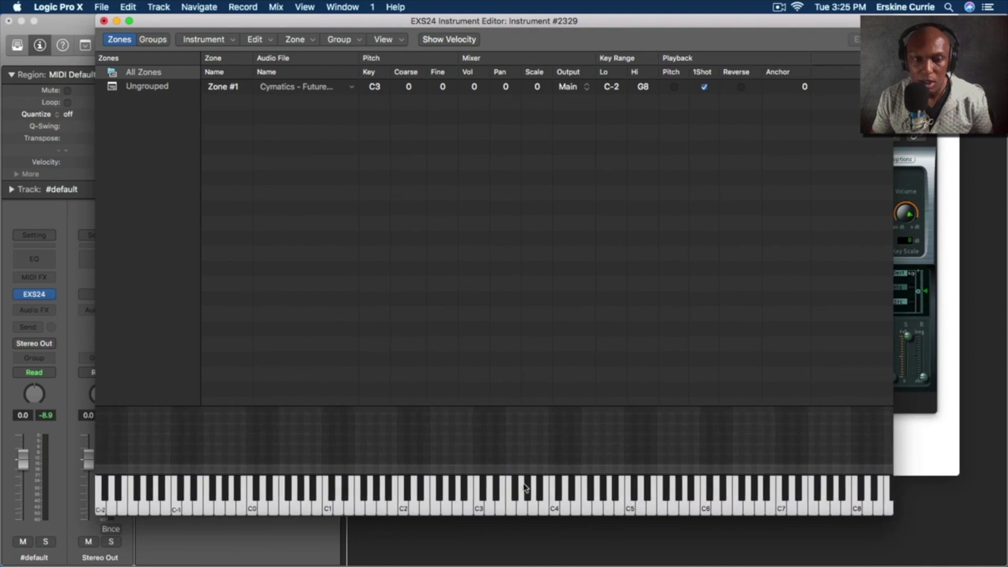
click(464, 490)
click(445, 491)
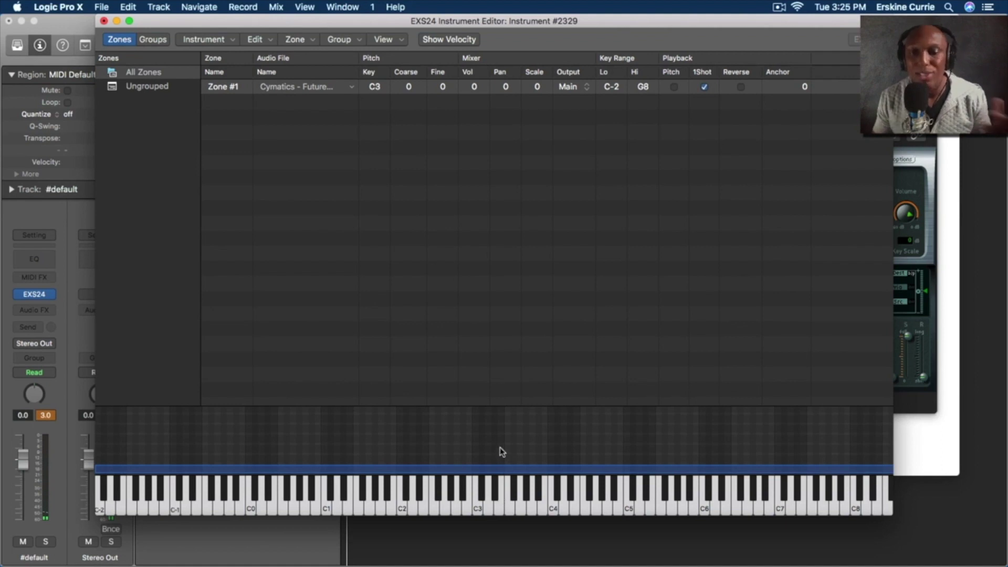
Step: Narrow the kick zone's key range to the single note C1
scroll(498, 459, right, 2)
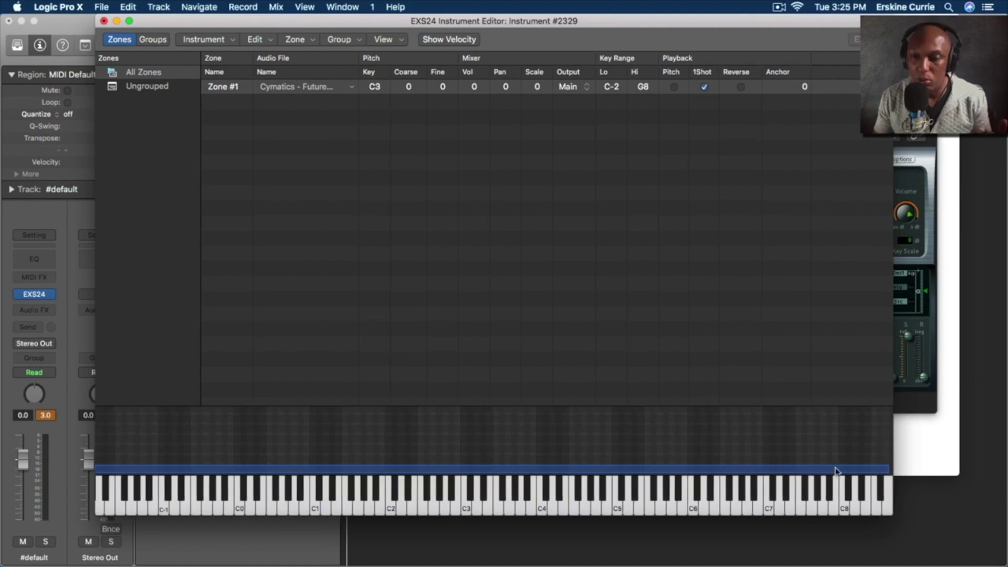
drag(886, 469, 315, 491)
drag(234, 470, 300, 471)
drag(147, 467, 310, 463)
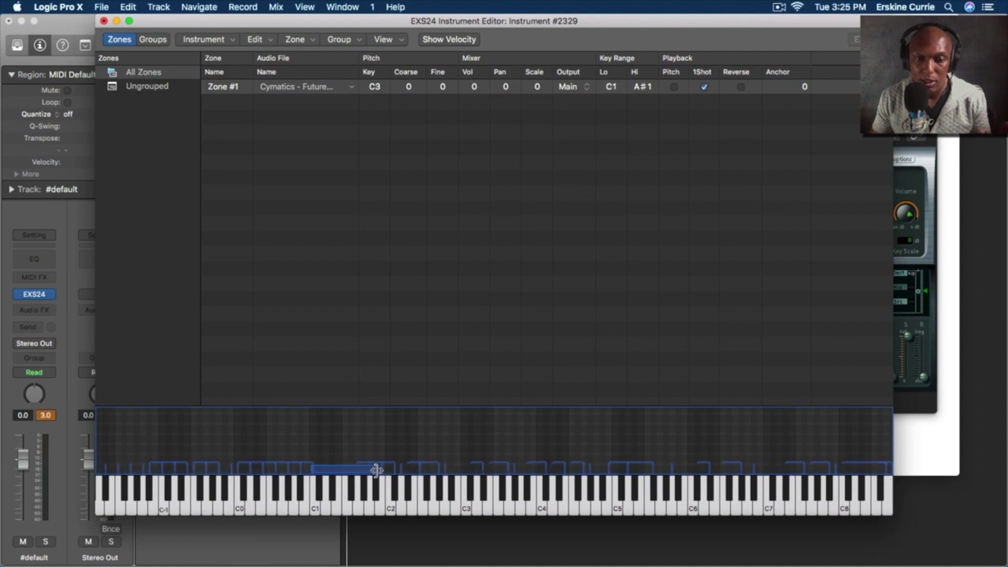
drag(371, 467, 314, 470)
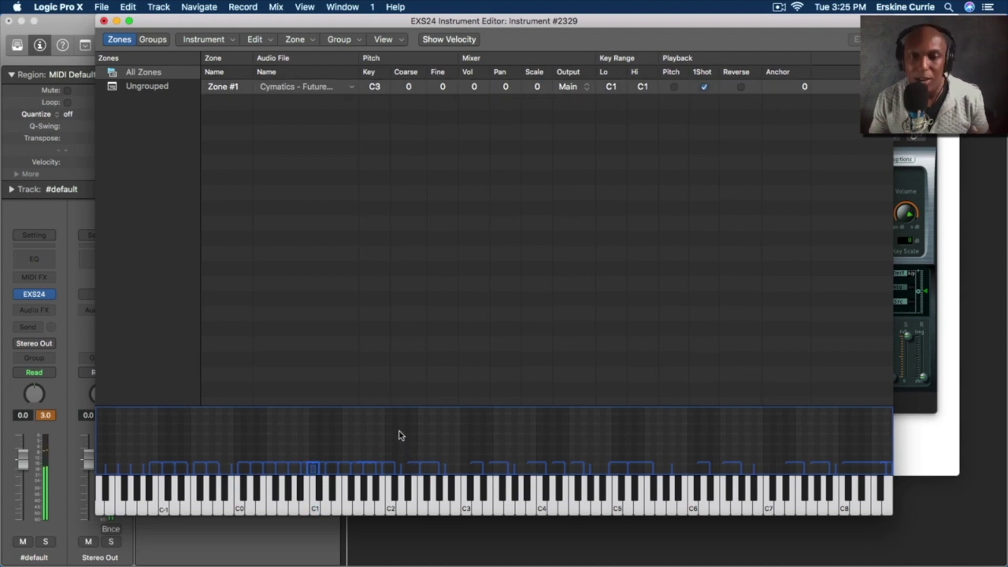
Step: Undo the kick zone's key range and playback changes, and the adding of the zone itself
click(170, 281)
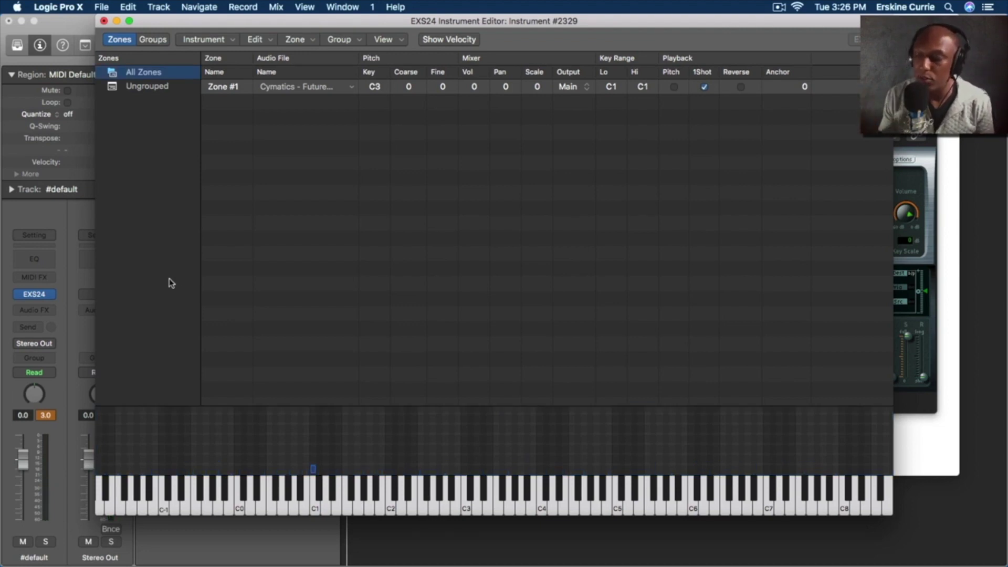
key(super+z)
key(super+z)
key(super+z)
key(super+z)
key(super+z)
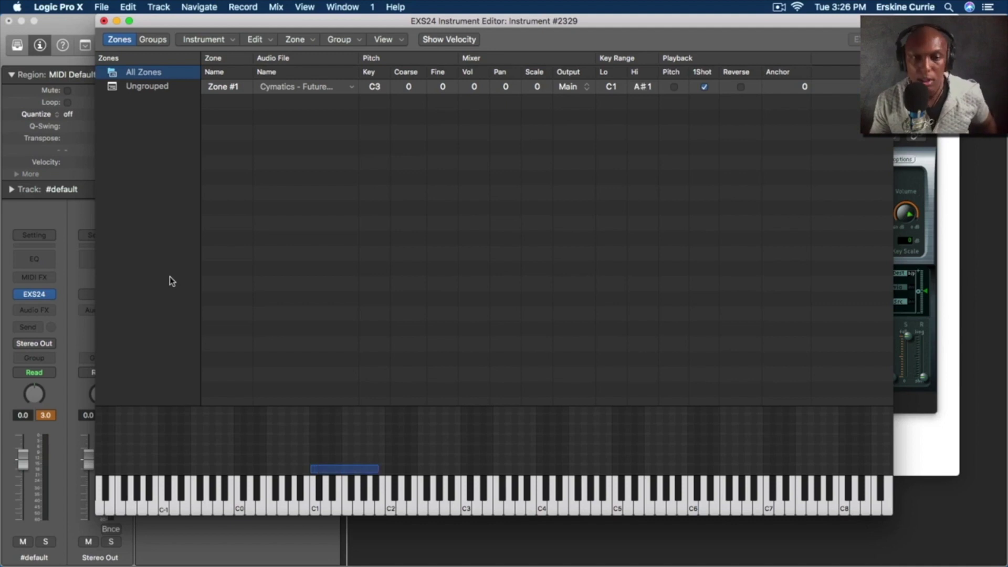
key(super+z)
key(super+z)
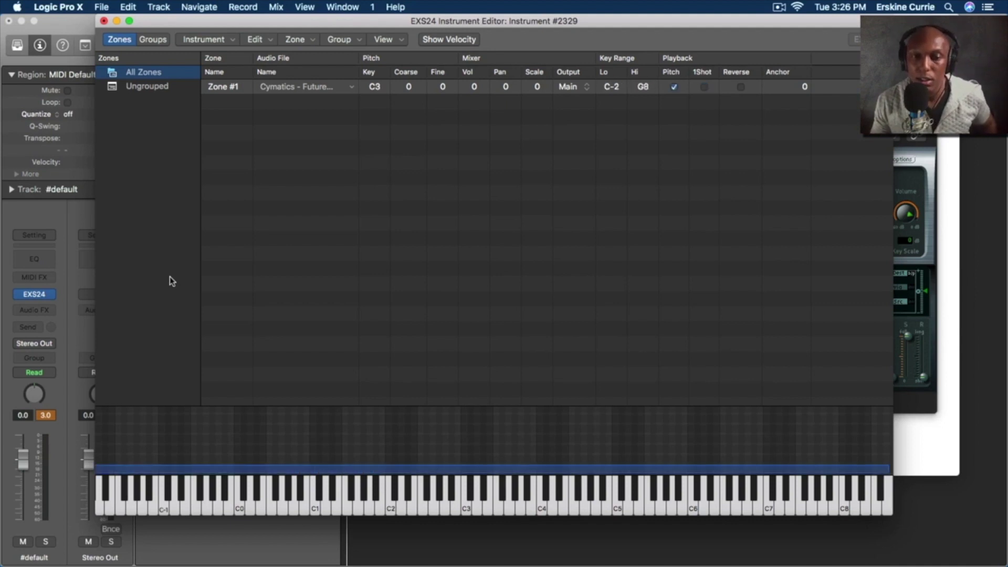
Step: Try adding all samples from the Kicks folder to the Instrument Editor with the "Auto map" option, and delete the zones
click(952, 189)
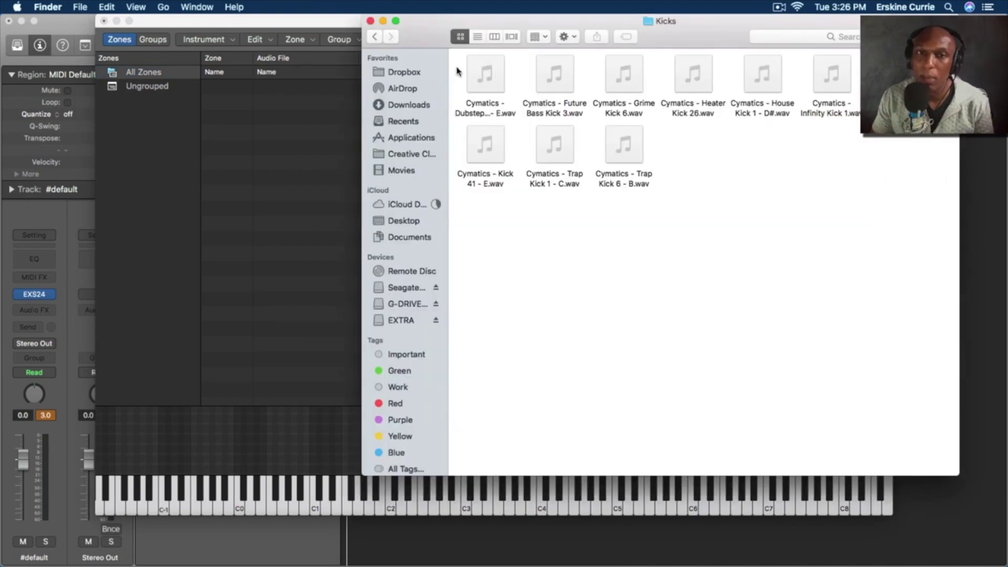
drag(455, 66, 899, 223)
drag(471, 86, 236, 128)
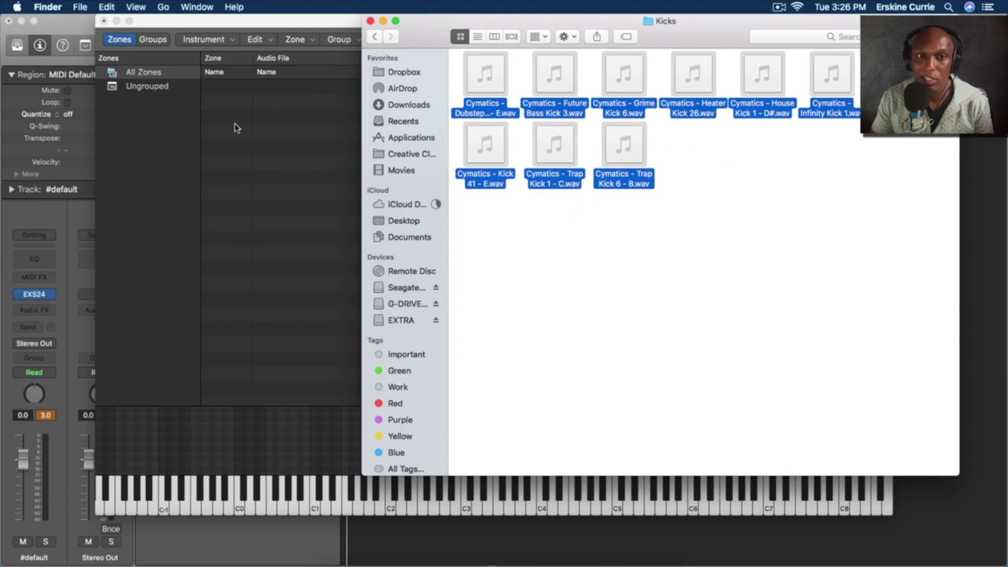
click(335, 23)
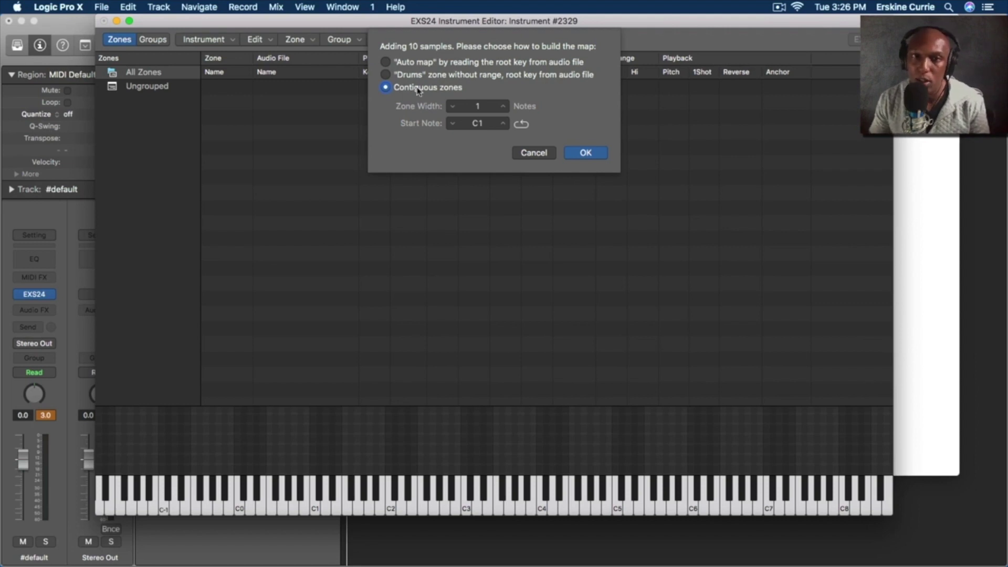
click(389, 63)
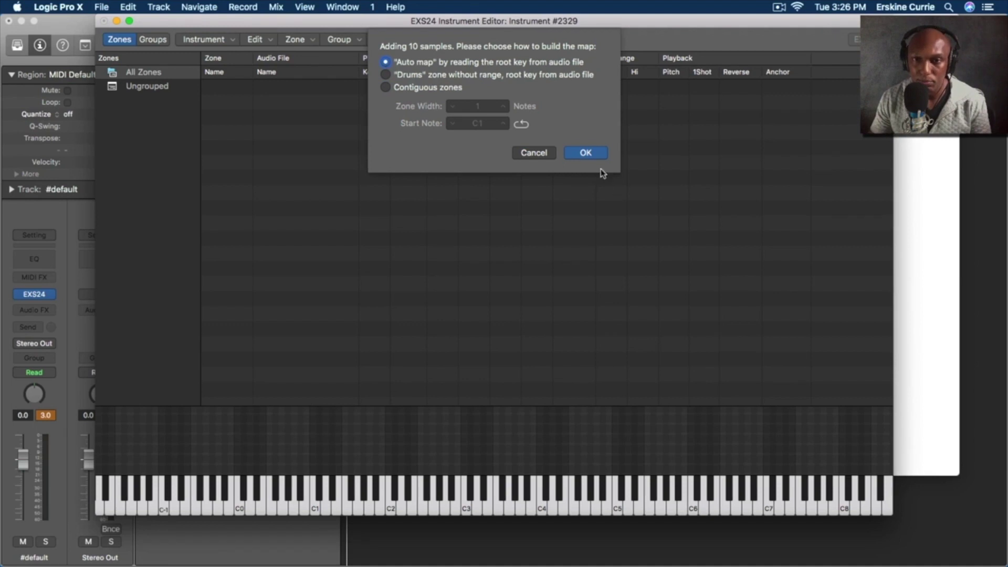
click(584, 153)
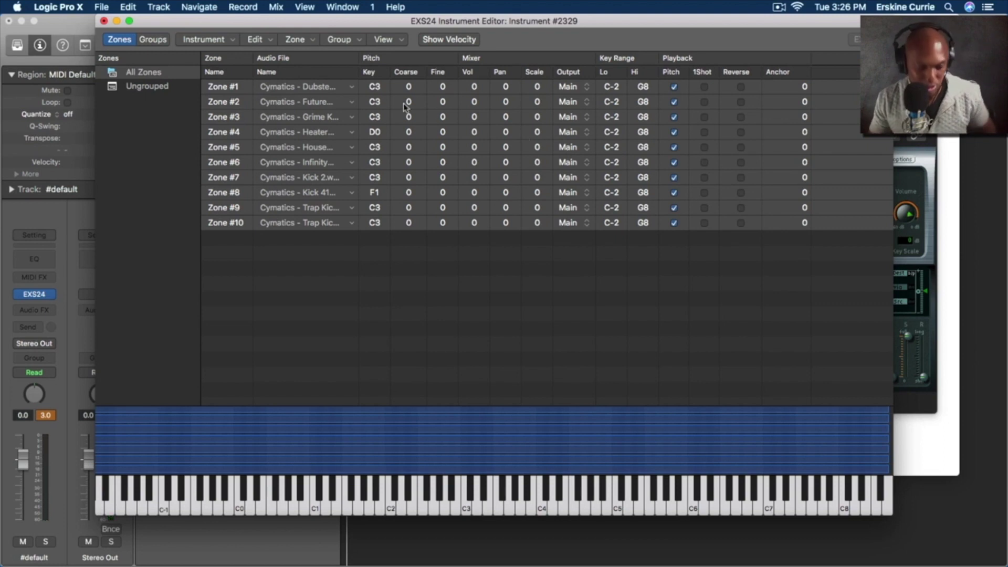
key(Delete)
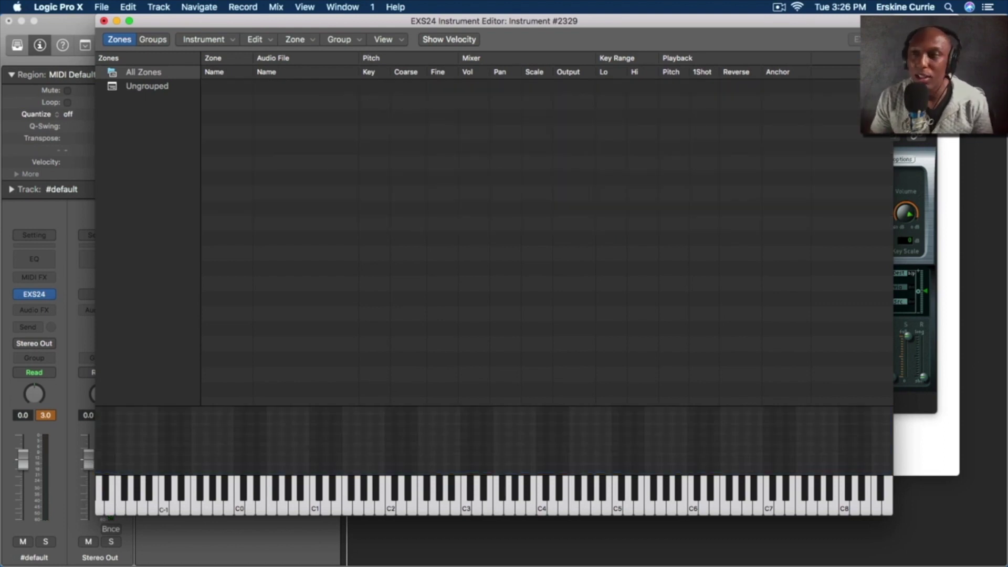
Step: Try adding all the kick samples with the "Drums" zone mapping that takes the root key from the audio file, and undo it
click(948, 129)
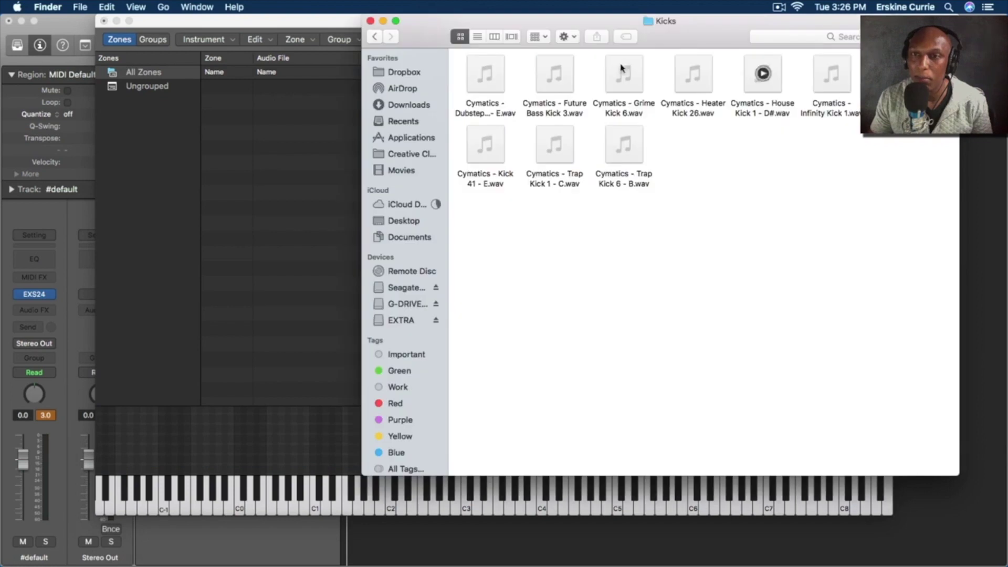
drag(459, 78, 939, 247)
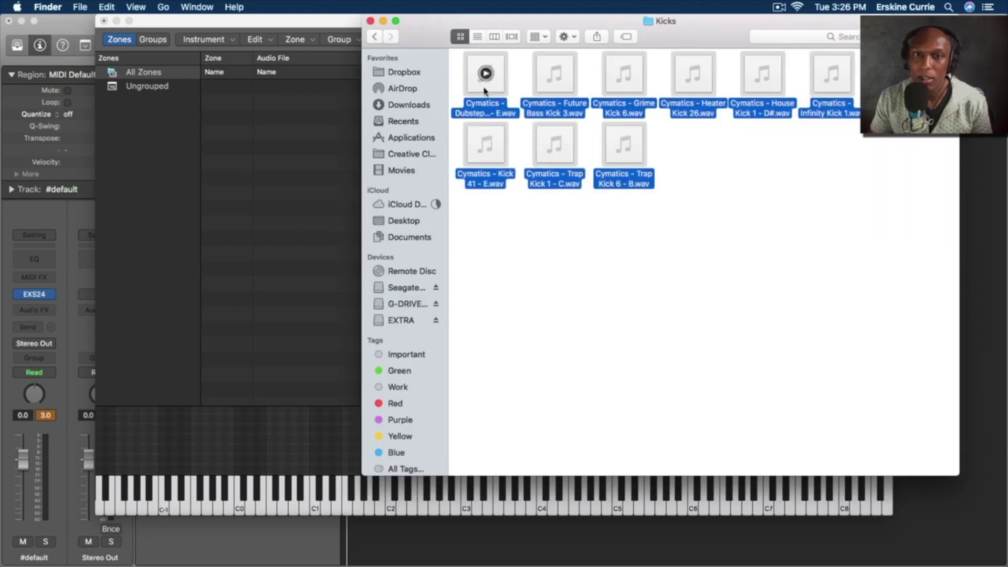
drag(485, 75, 284, 142)
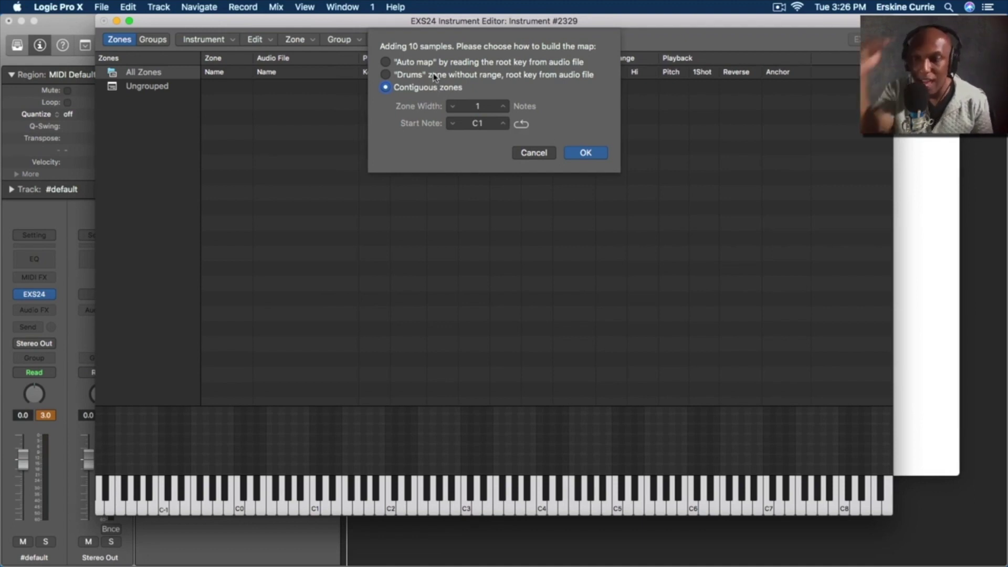
click(385, 74)
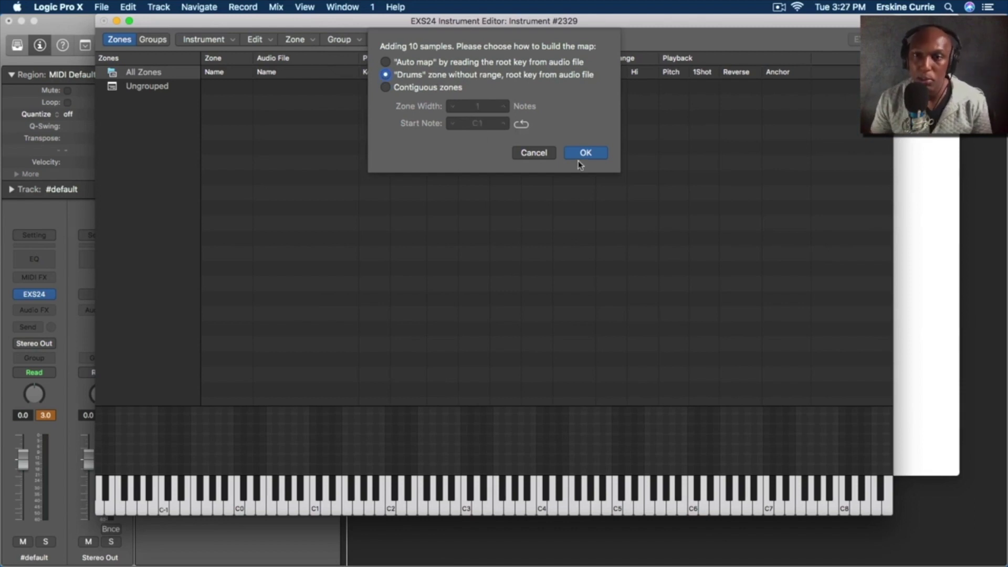
click(586, 153)
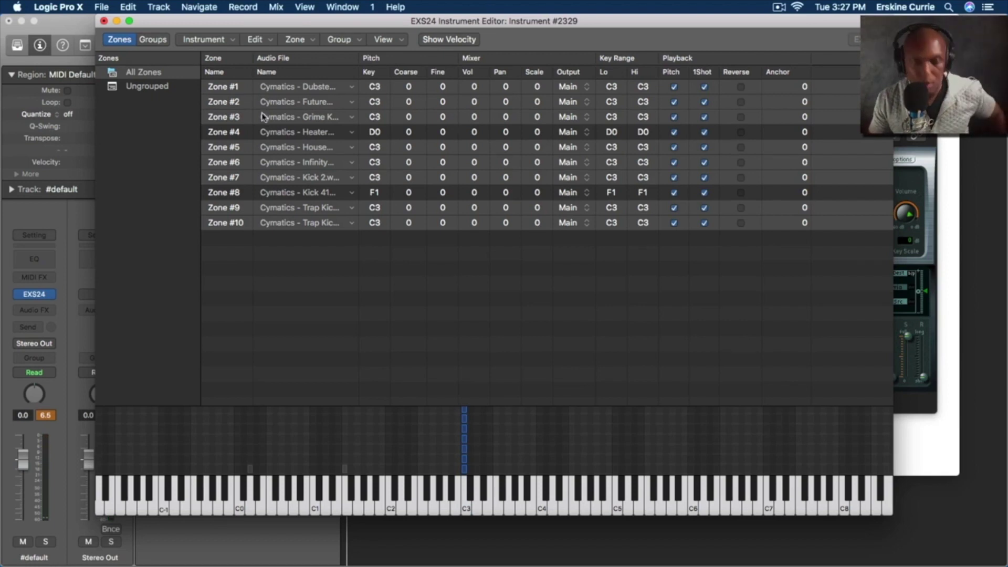
key(super+z)
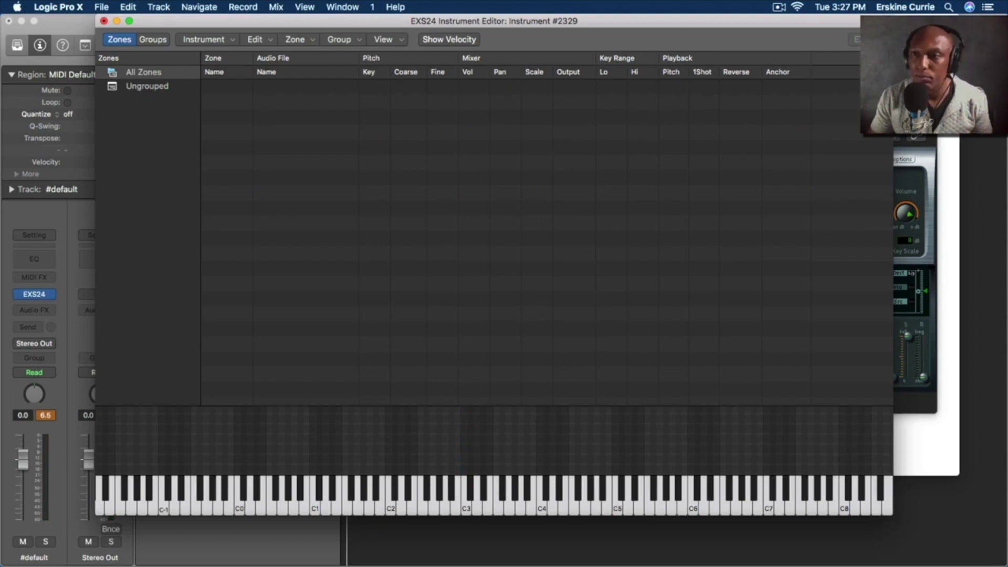
Step: Add all the kick samples to the Instrument Editor as contiguous zones with a zone width of 1 note and start note C1
drag(921, 125, 635, 121)
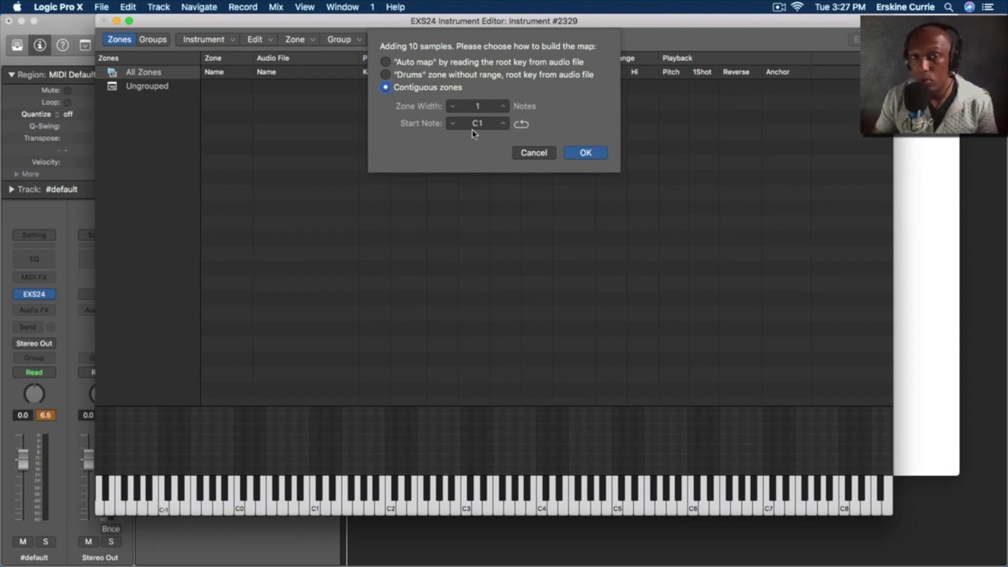
click(583, 153)
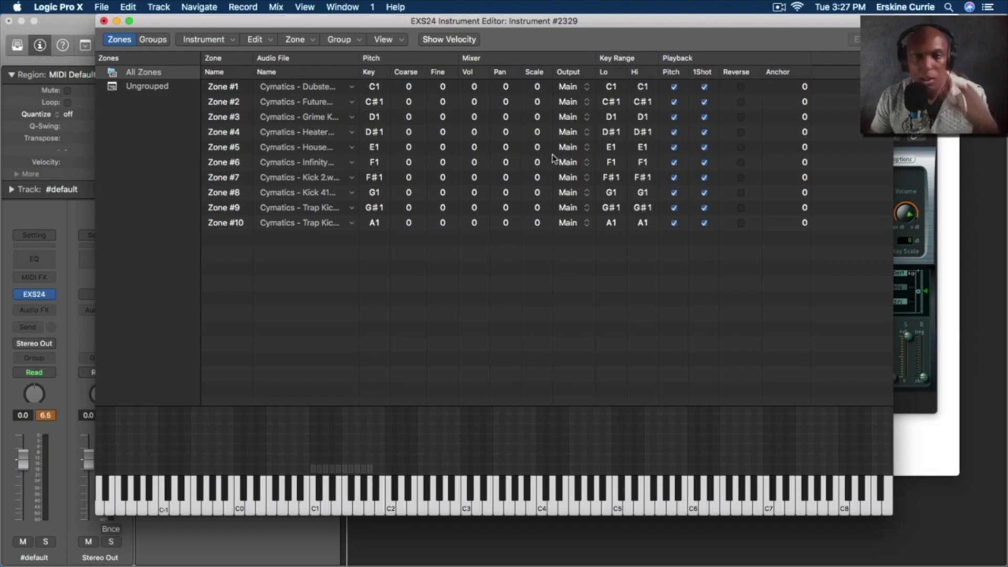
Step: Save the sampler instrument as Kicks in the Sampler Instruments folder and close the Instrument Editor
click(233, 41)
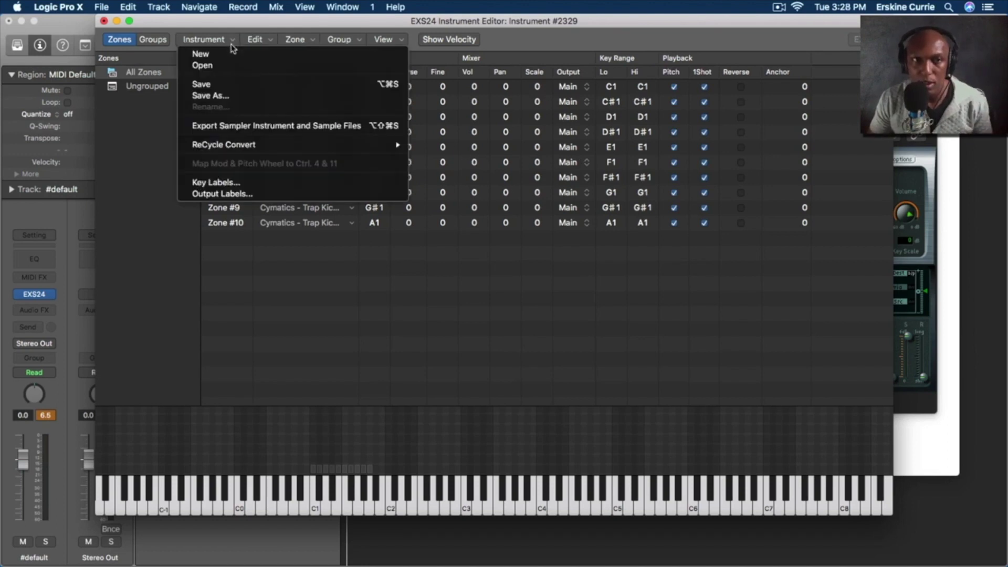
click(234, 98)
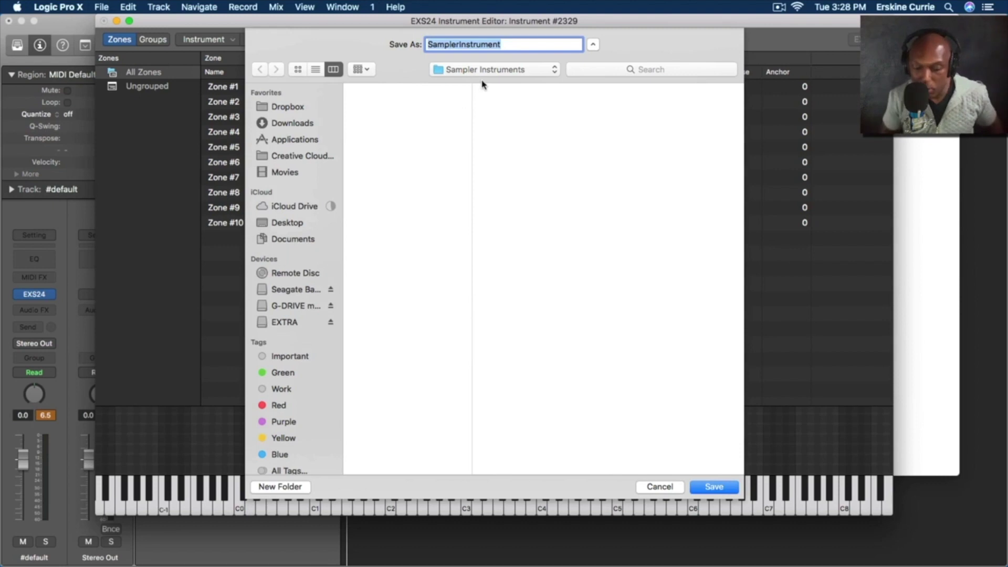
text(Kicks)
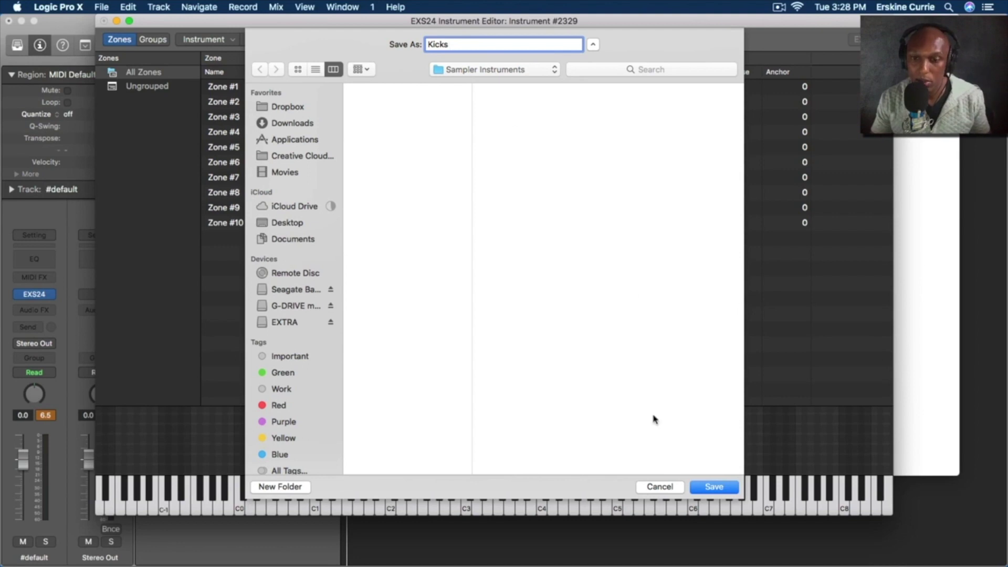
click(710, 487)
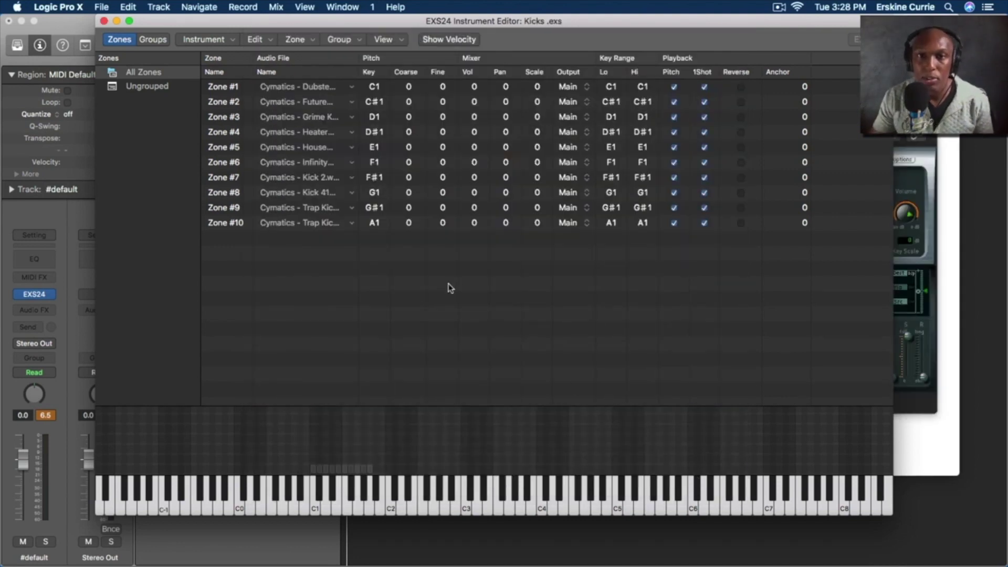
click(104, 21)
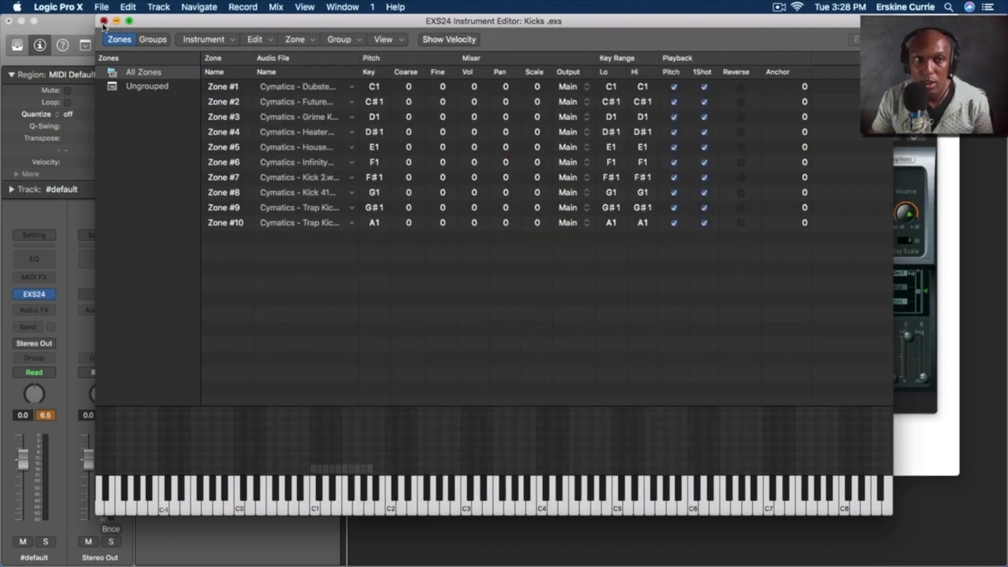
Step: Reopen the EXS24 on the #default track, check its instrument list for the Kicks instrument, and close the plug-in window
mouse_move(42, 298)
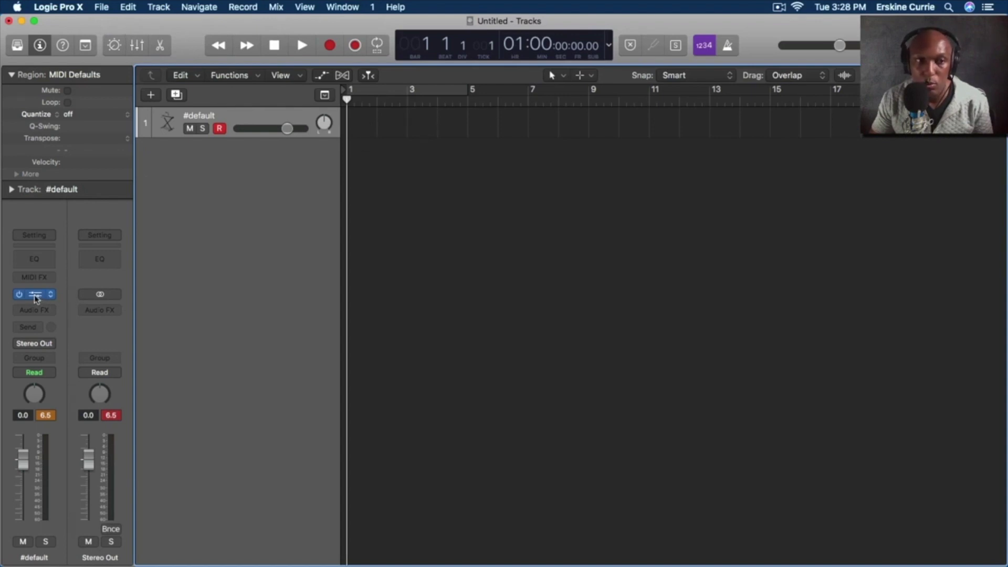
click(35, 297)
click(788, 157)
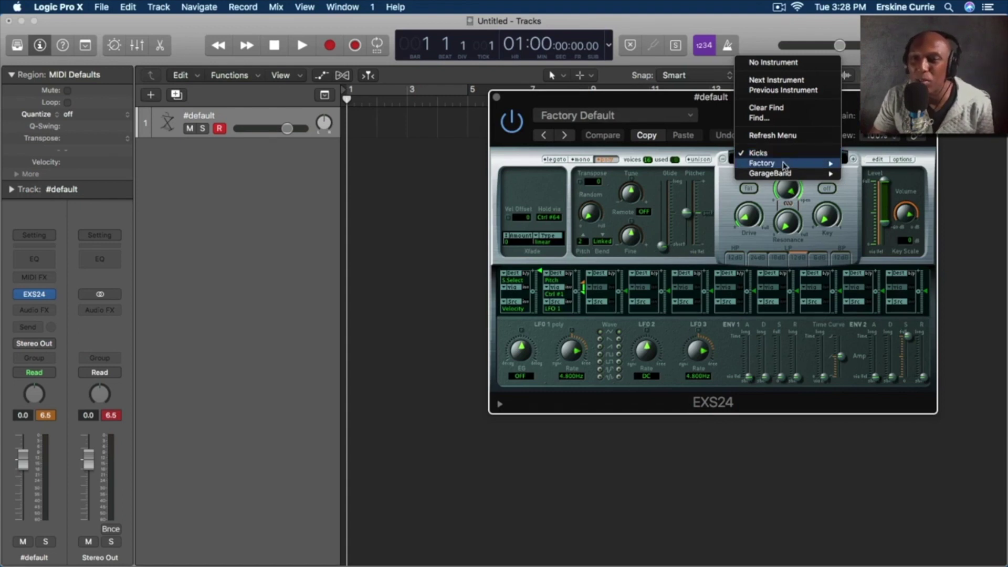
mouse_move(784, 164)
mouse_move(894, 307)
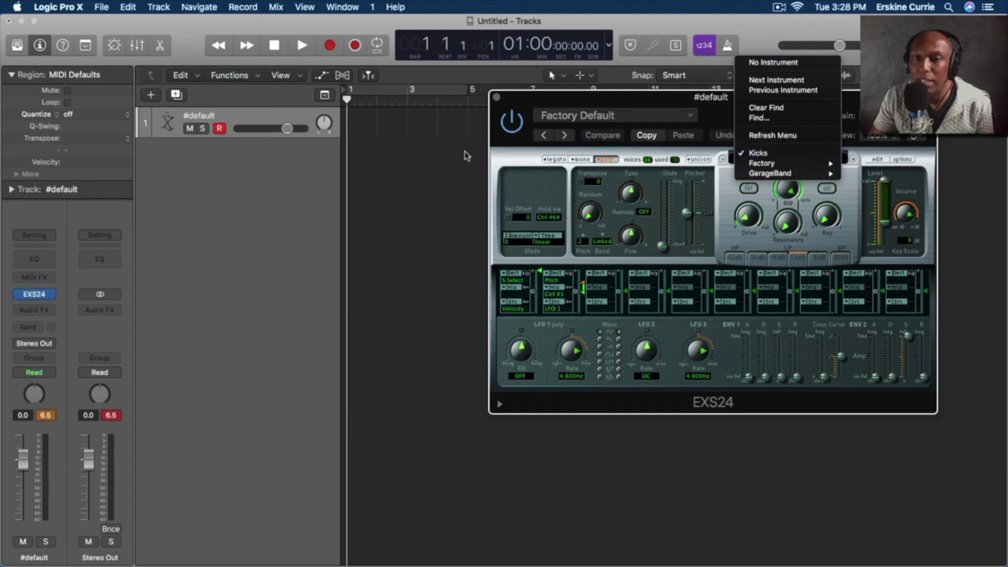
click(526, 99)
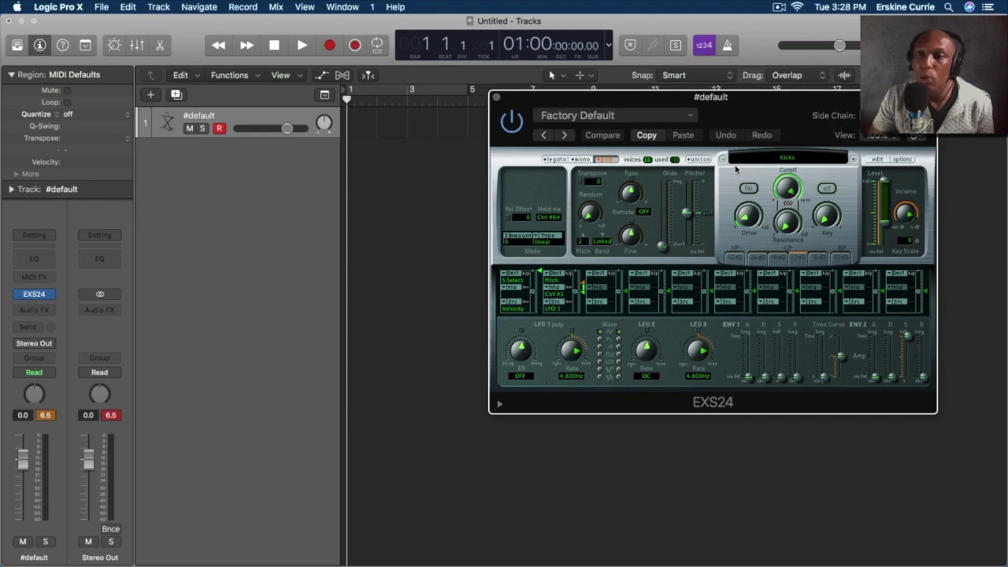
click(788, 158)
click(849, 106)
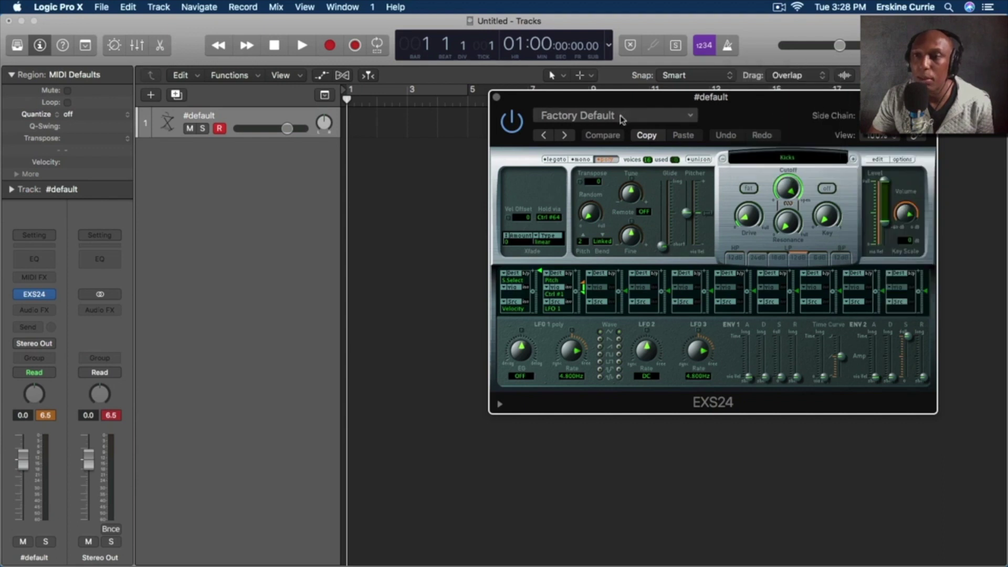
click(496, 98)
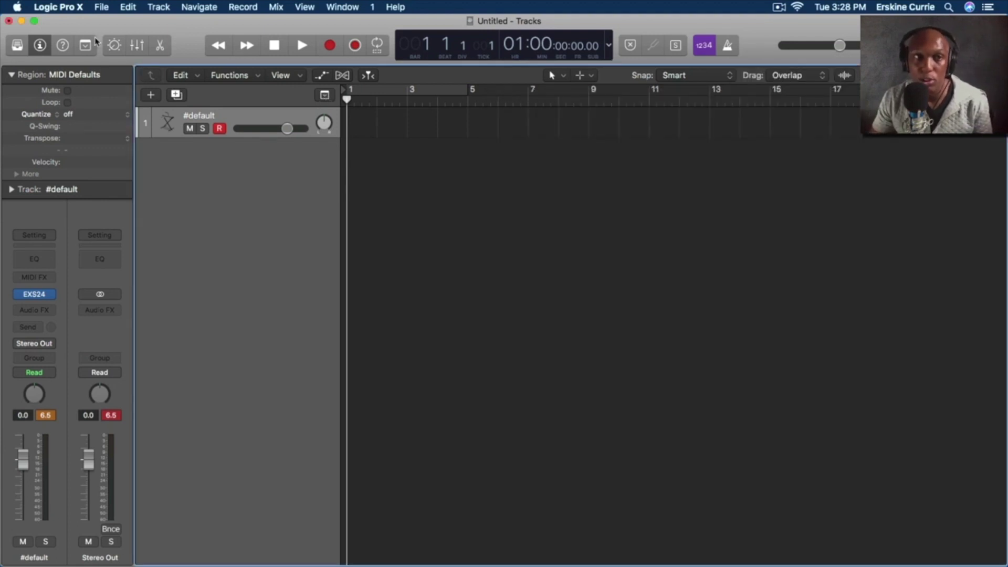
Step: Quit Logic Pro X without saving the project and close the Kicks folder window
click(79, 7)
click(89, 204)
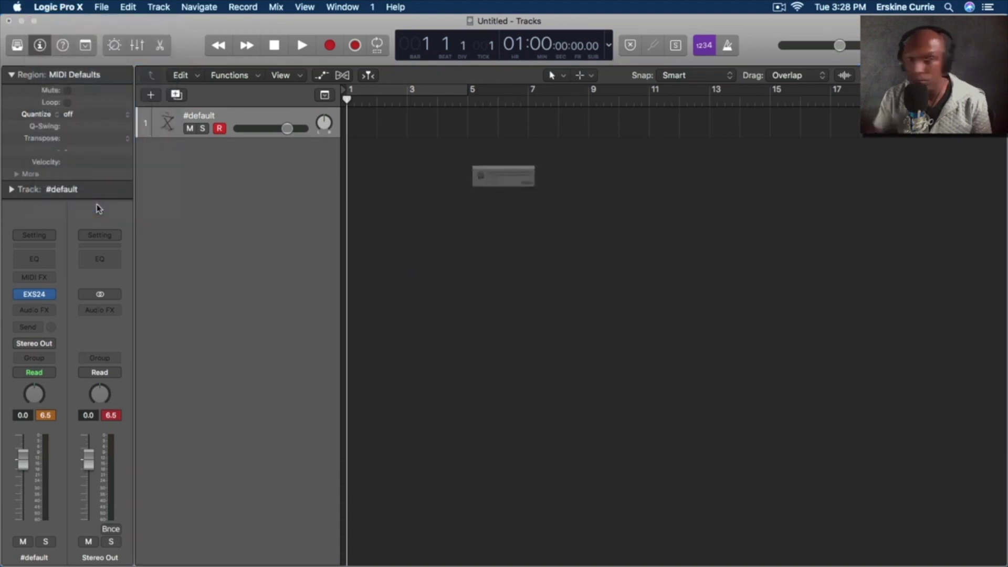
click(452, 206)
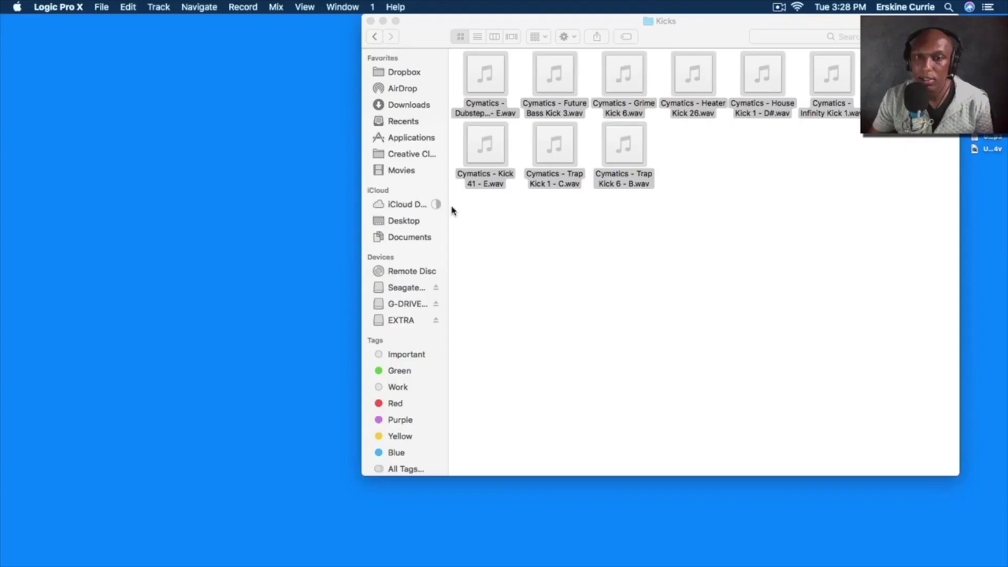
click(370, 21)
Step: In Finder, open the Sampler Instruments folder by way of Macintosh HD, Library, Application Support and Logic
click(163, 7)
mouse_move(135, 7)
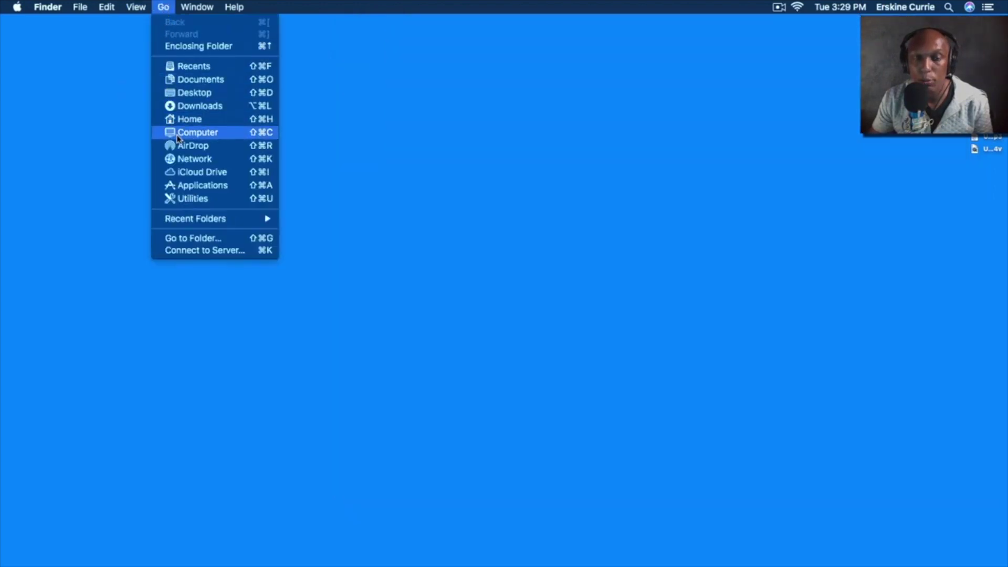
click(177, 137)
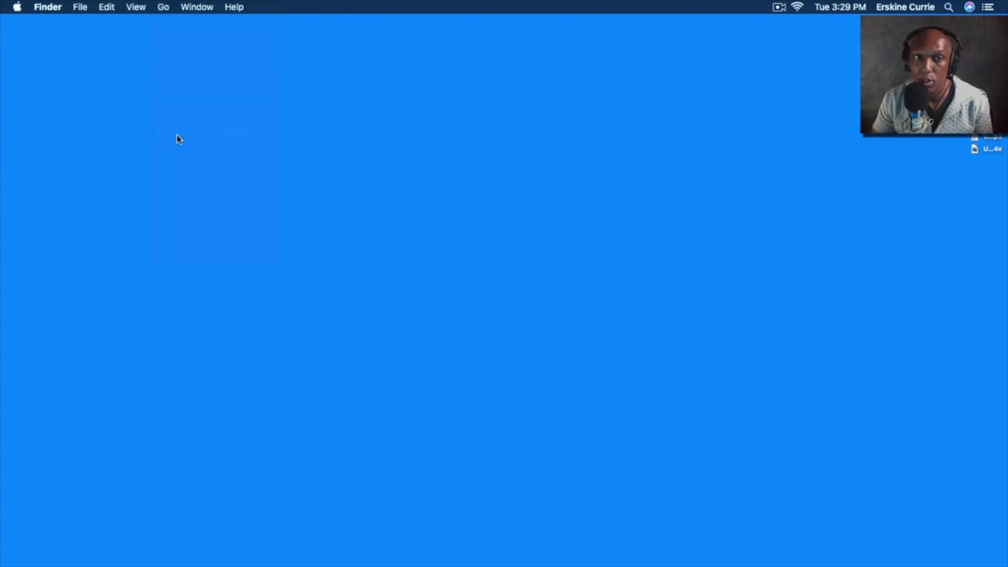
double_click(618, 84)
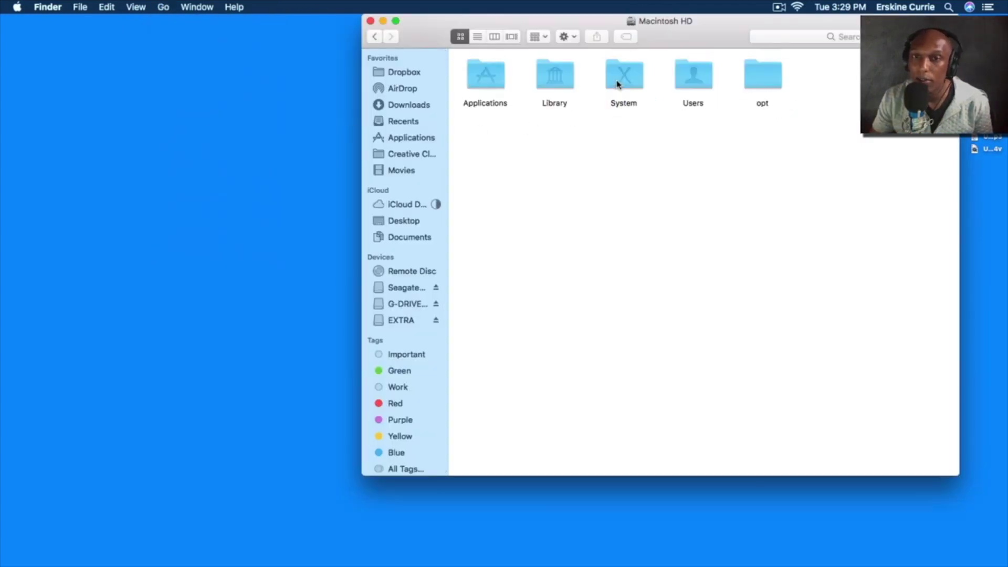
click(559, 85)
double_click(559, 85)
double_click(488, 84)
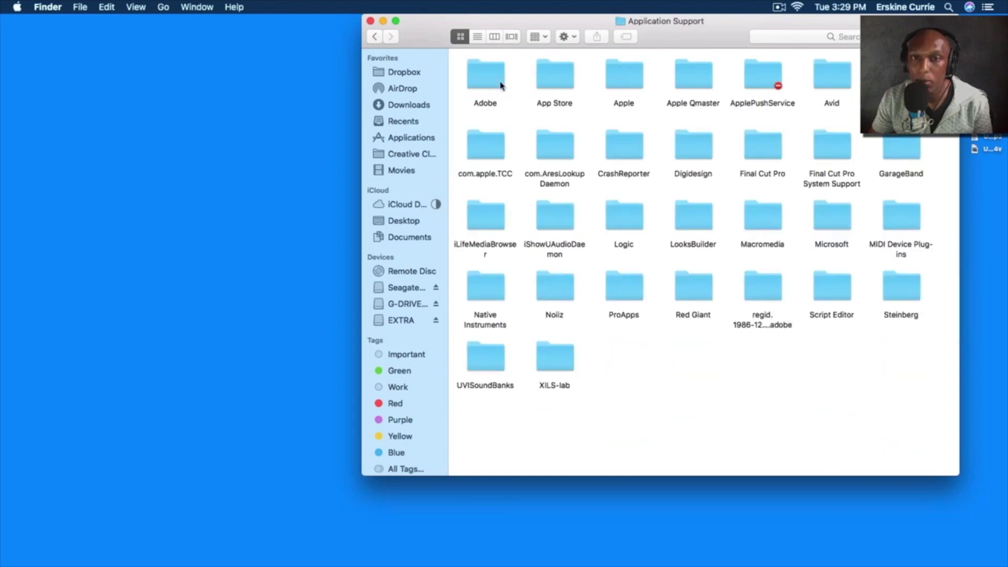
click(620, 223)
double_click(620, 223)
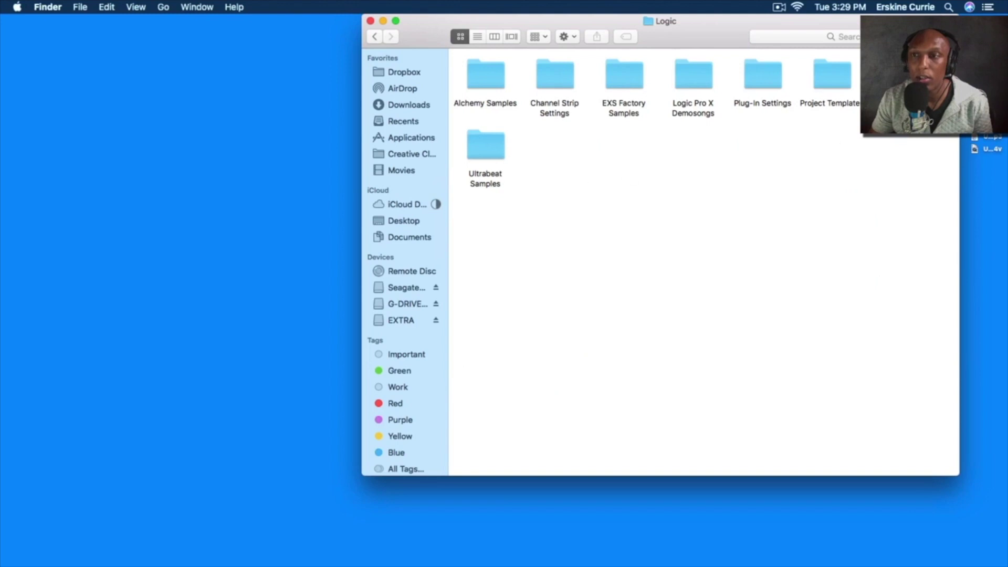
double_click(901, 74)
double_click(630, 218)
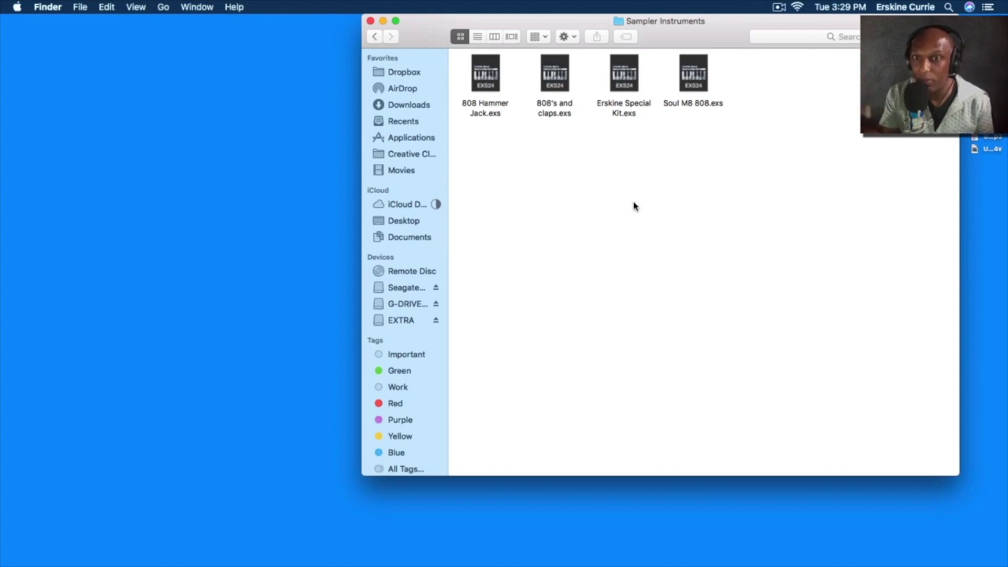
Step: Move the Sampler Instruments window aside and open a second Finder window
drag(682, 38, 369, 42)
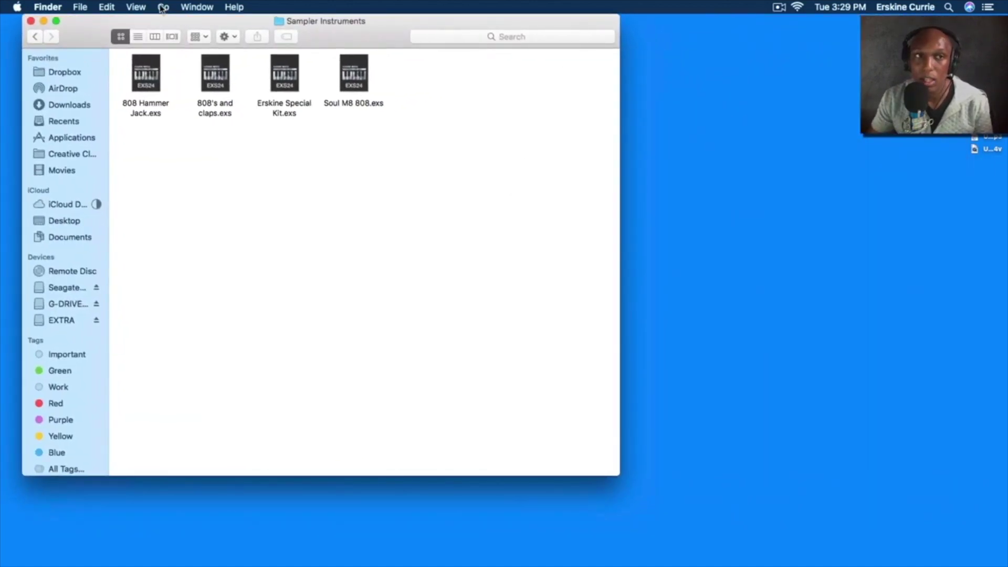
click(162, 8)
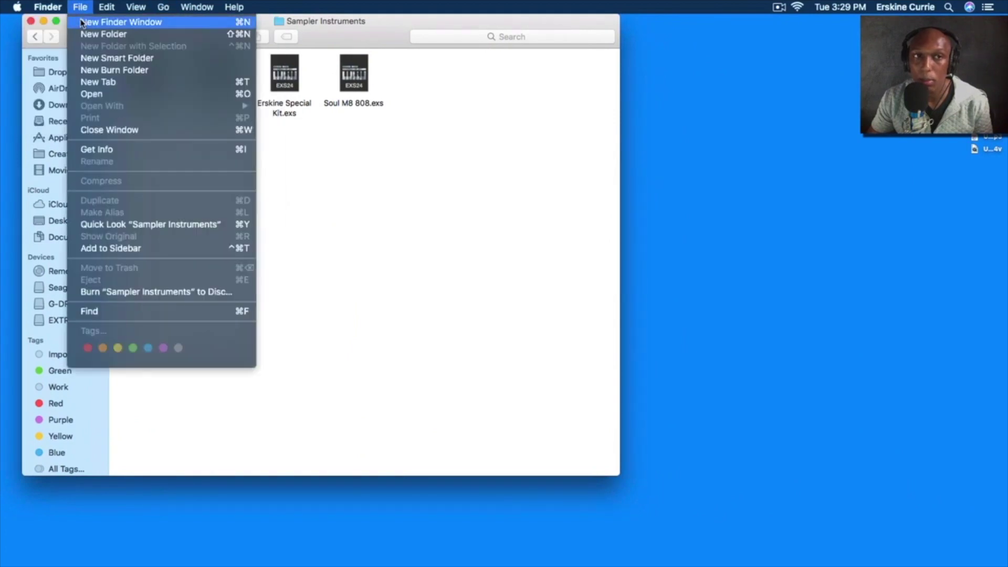
click(82, 23)
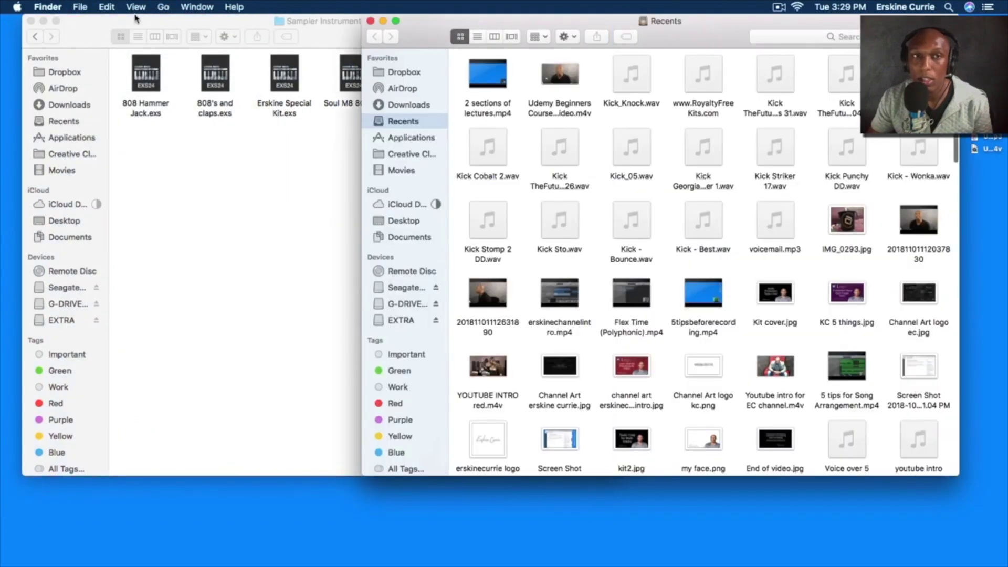
Step: View the computer's drives and the hidden user Library folder, and return to the drives
click(163, 7)
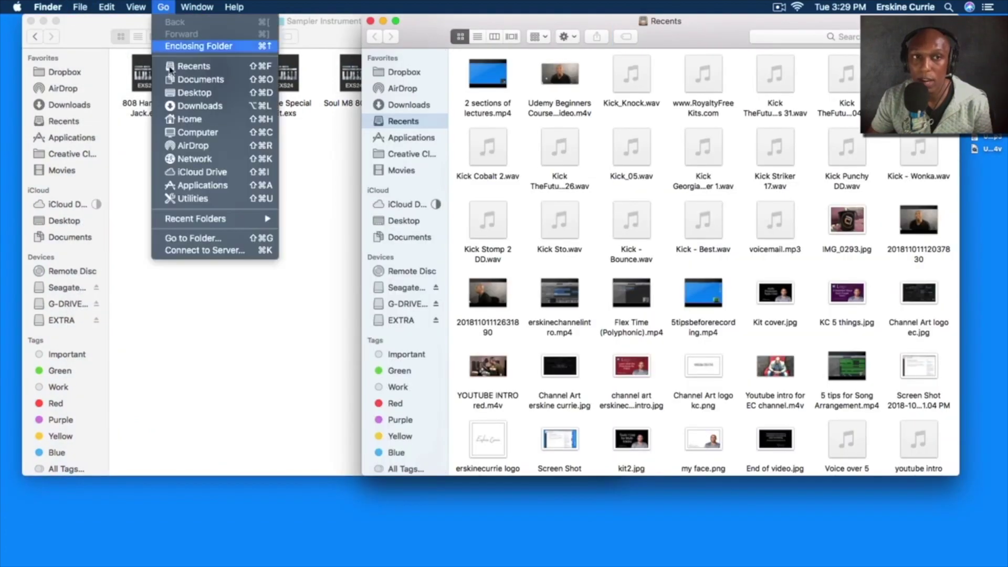
click(183, 132)
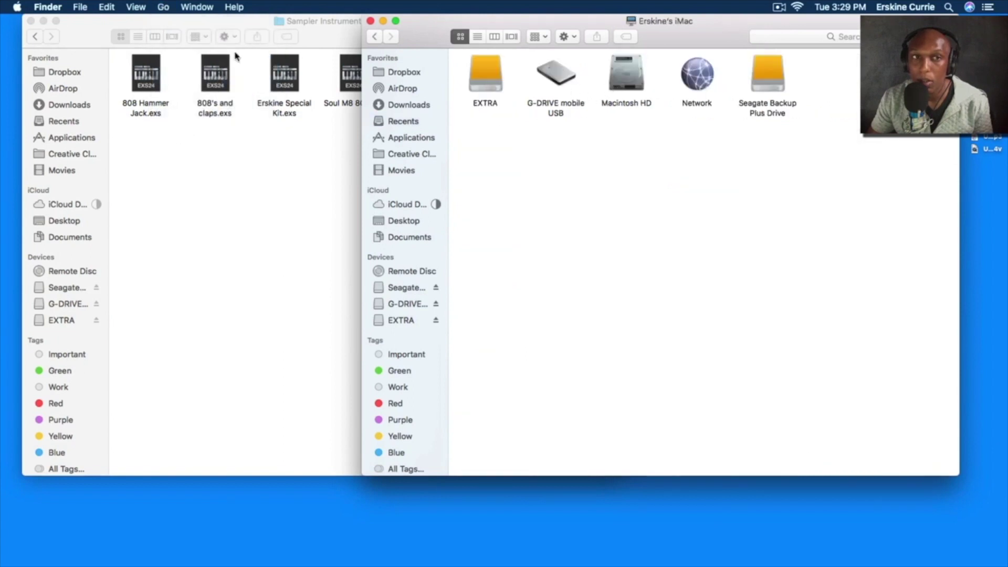
click(162, 8)
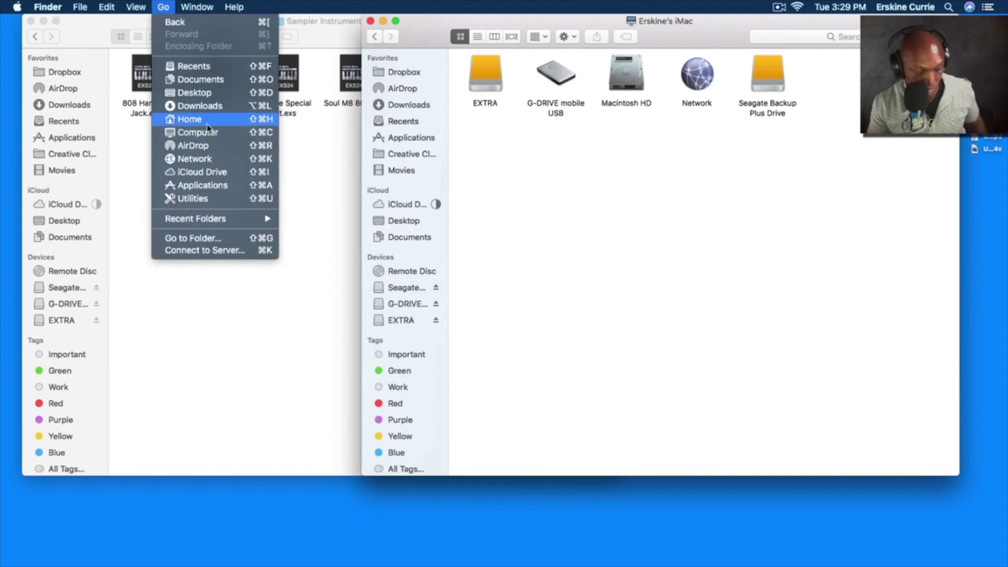
key(alt)
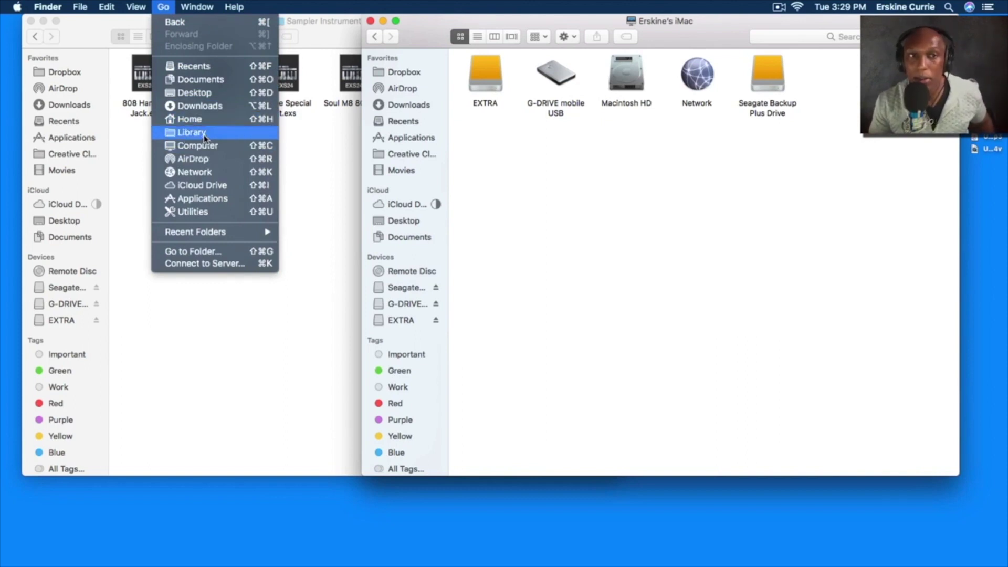
click(205, 137)
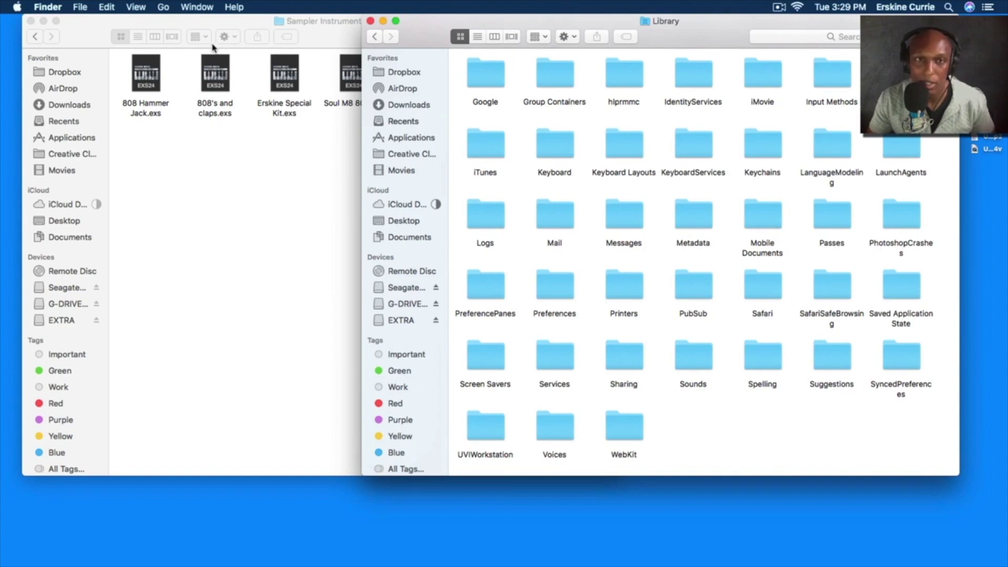
click(374, 36)
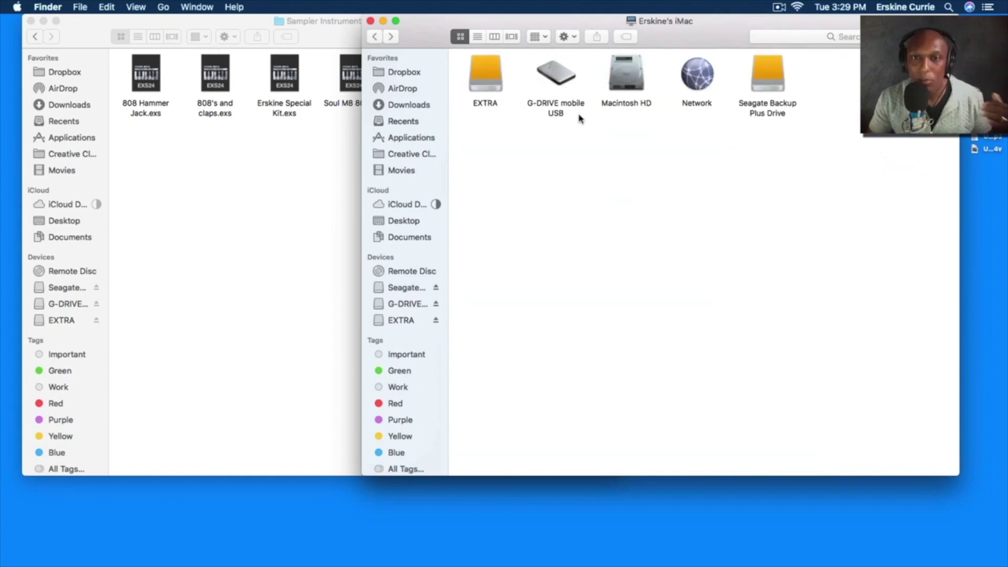
Step: Open the user's own Sampler Instruments folder by way of Home, Music and Audio Music Apps
click(163, 7)
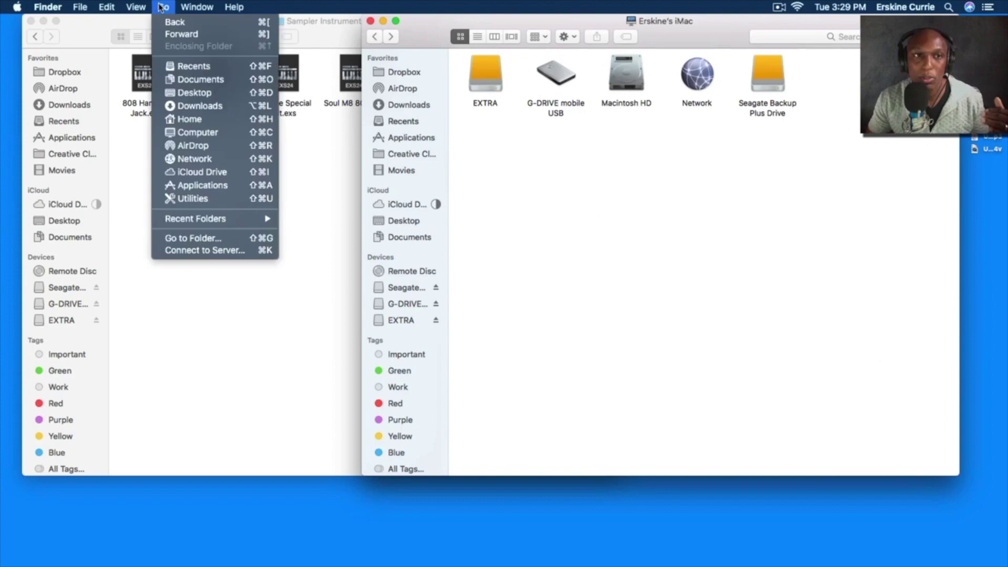
click(200, 125)
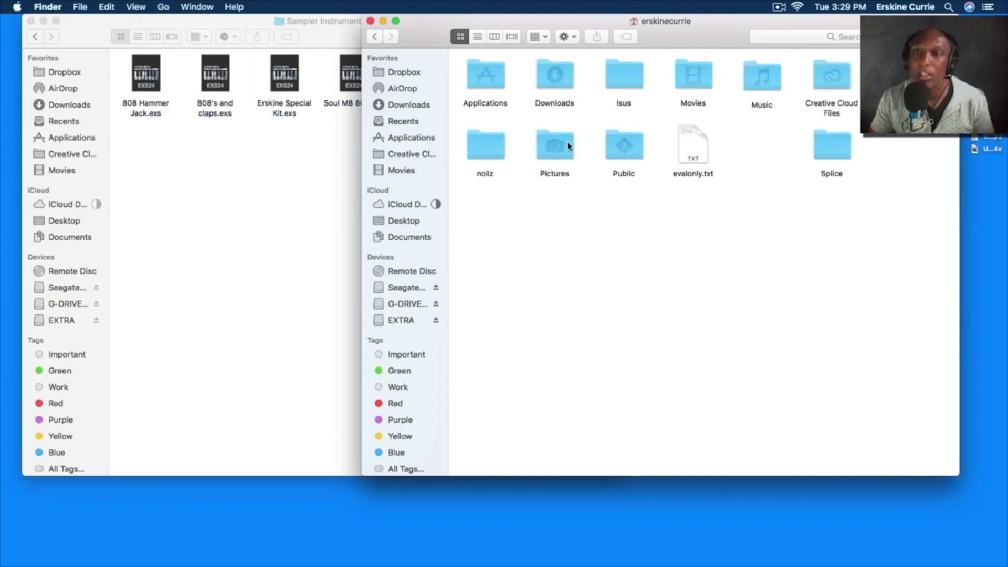
double_click(755, 84)
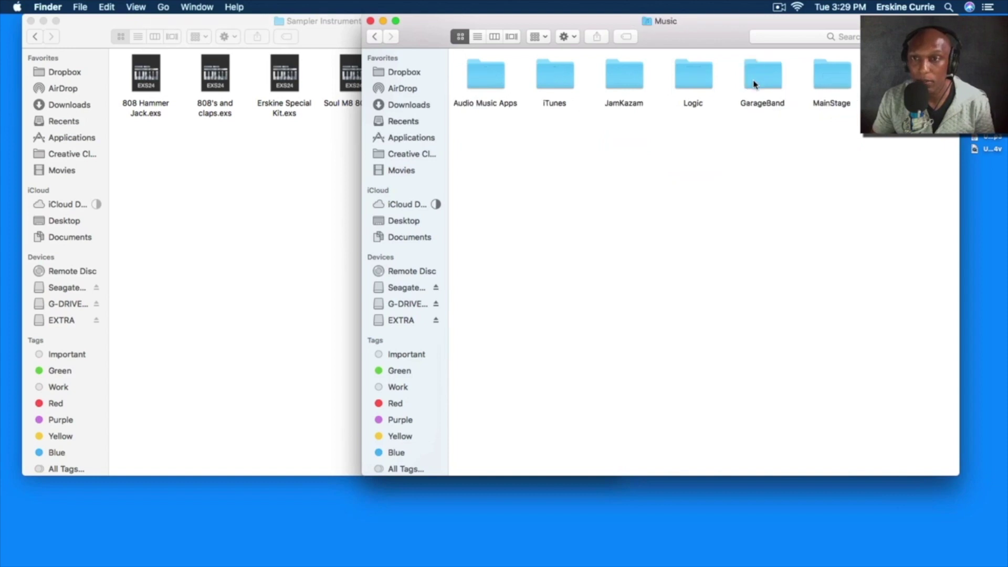
double_click(486, 83)
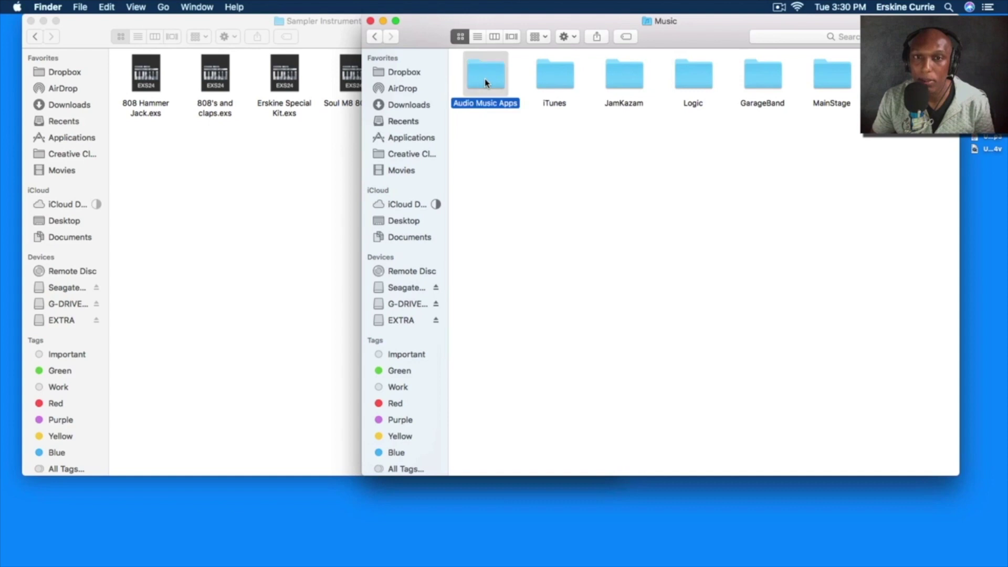
double_click(557, 147)
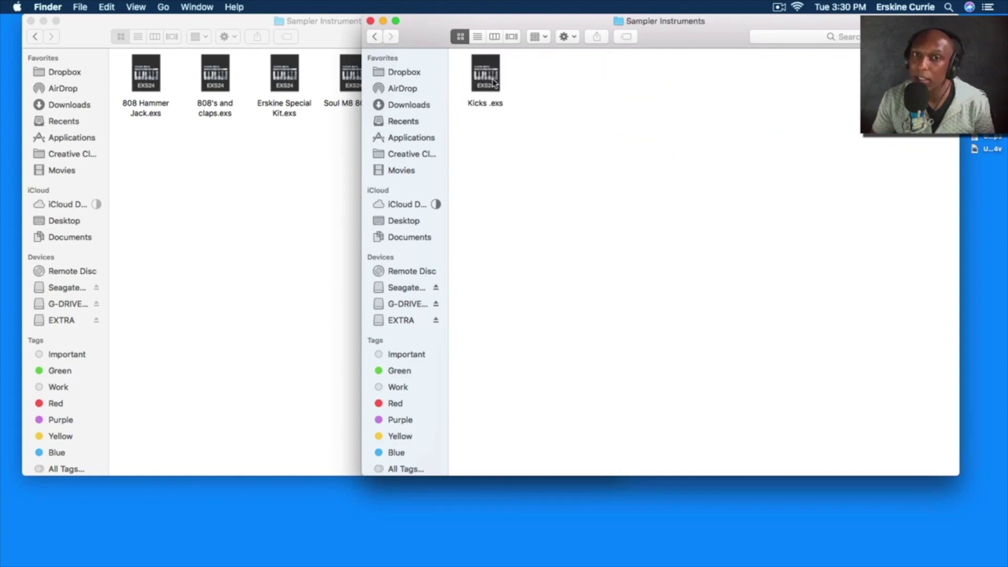
Step: Move Kicks .exs into the other Sampler Instruments folder under Logic and clean up that folder's icons by name
drag(495, 86, 282, 159)
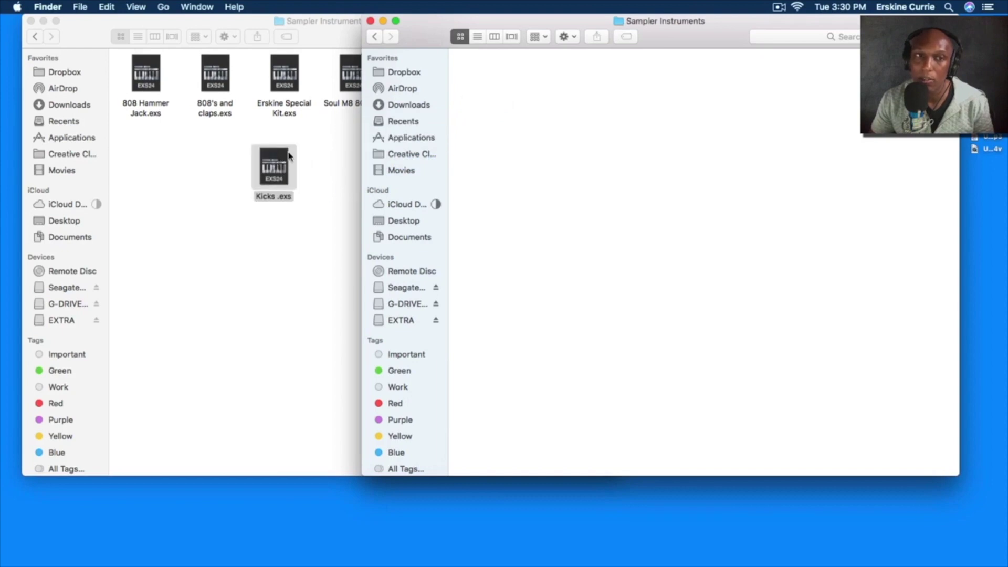
right_click(322, 138)
mouse_move(384, 211)
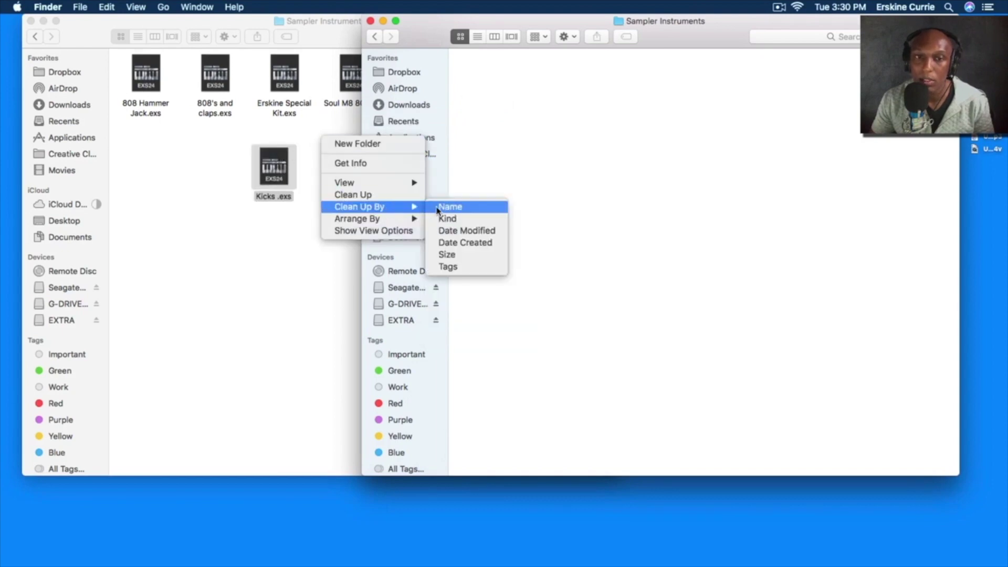
click(436, 206)
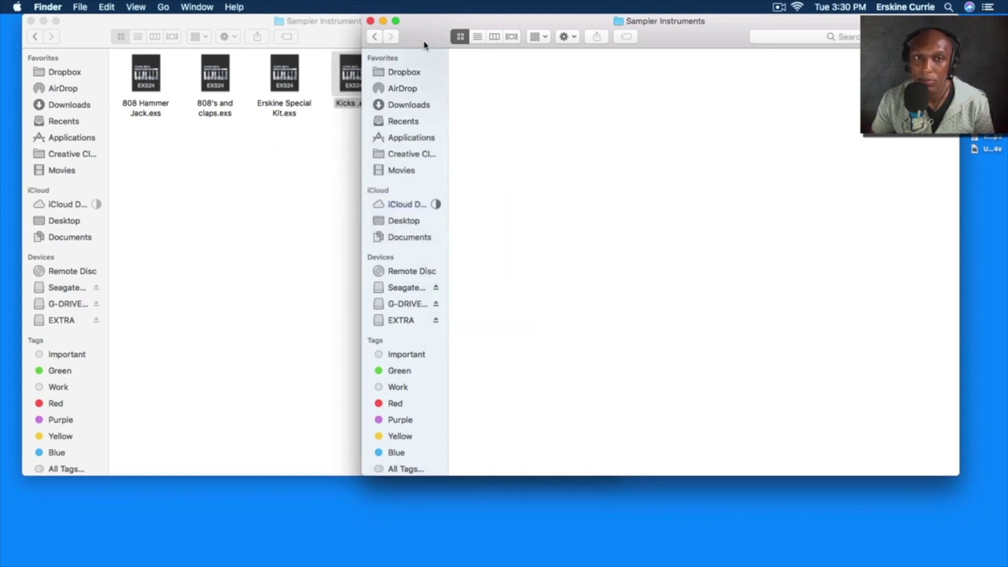
Step: Close both Sampler Instruments Finder windows
click(370, 21)
drag(368, 35, 516, 35)
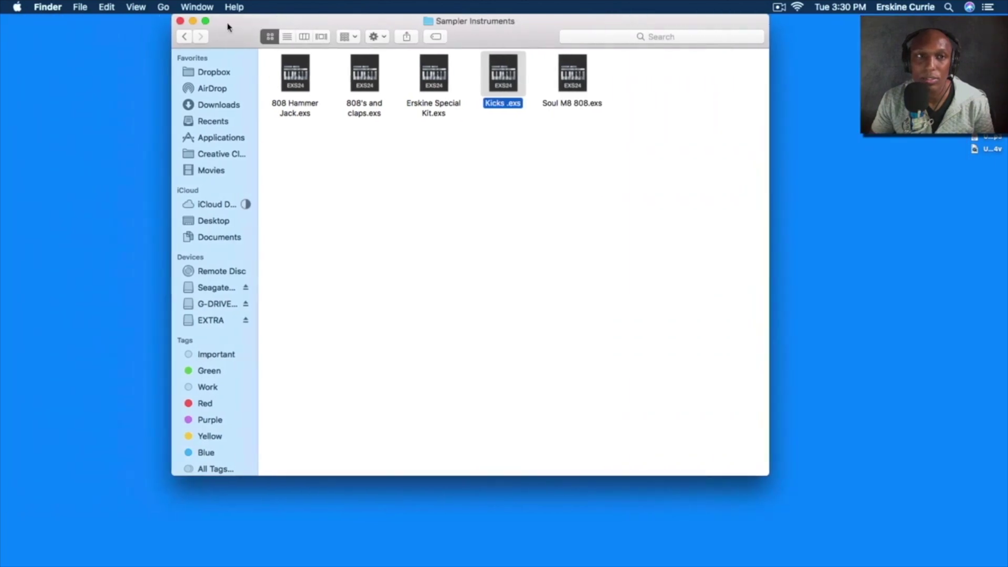
click(179, 21)
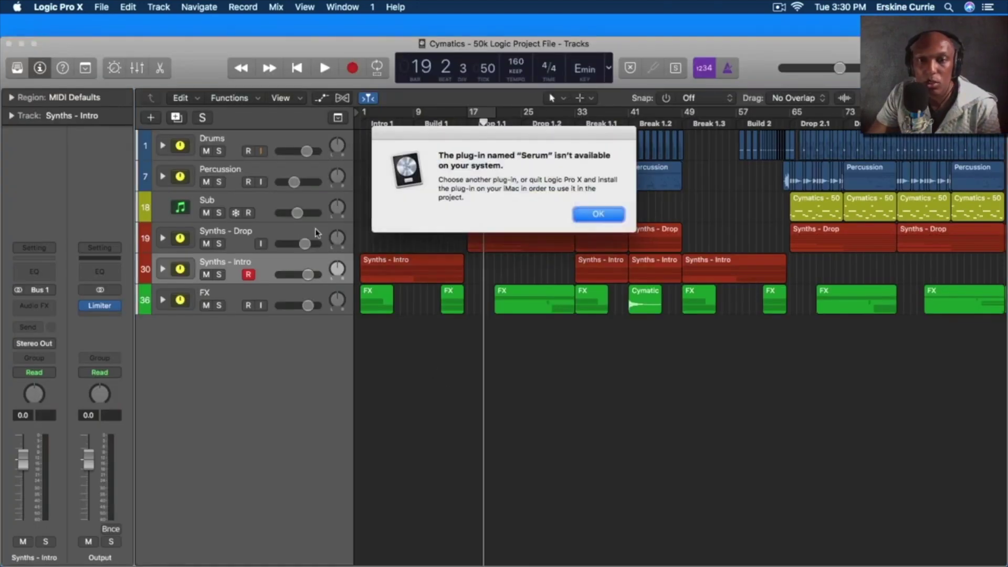
Step: In Logic Pro X, dismiss the missing Serum plug-in alert and close the Cymatics - 50k Logic Project File
click(598, 214)
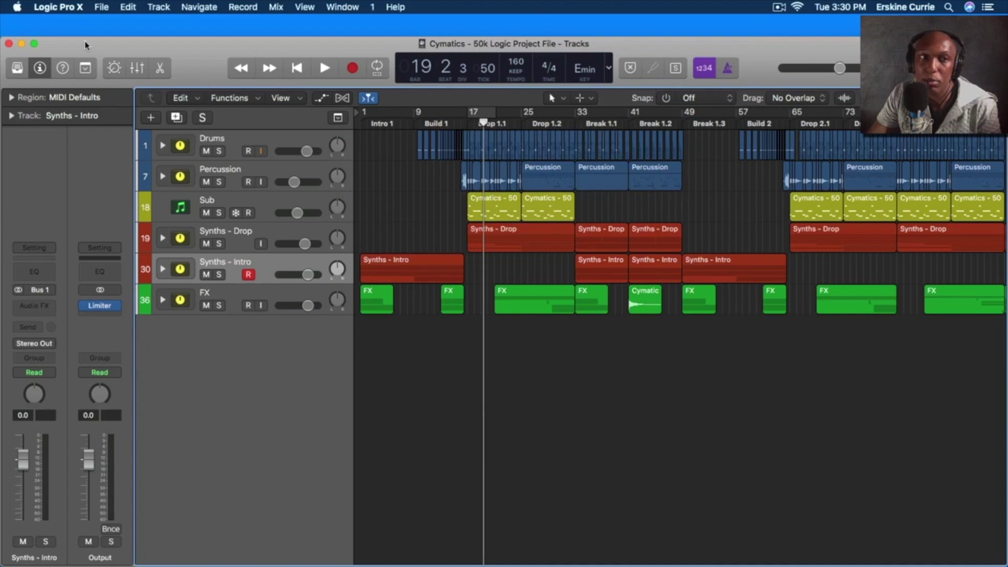
double_click(86, 45)
click(9, 21)
Step: Create a new project with one empty software instrument track and insert a mono EXS24 sampler on it
click(101, 6)
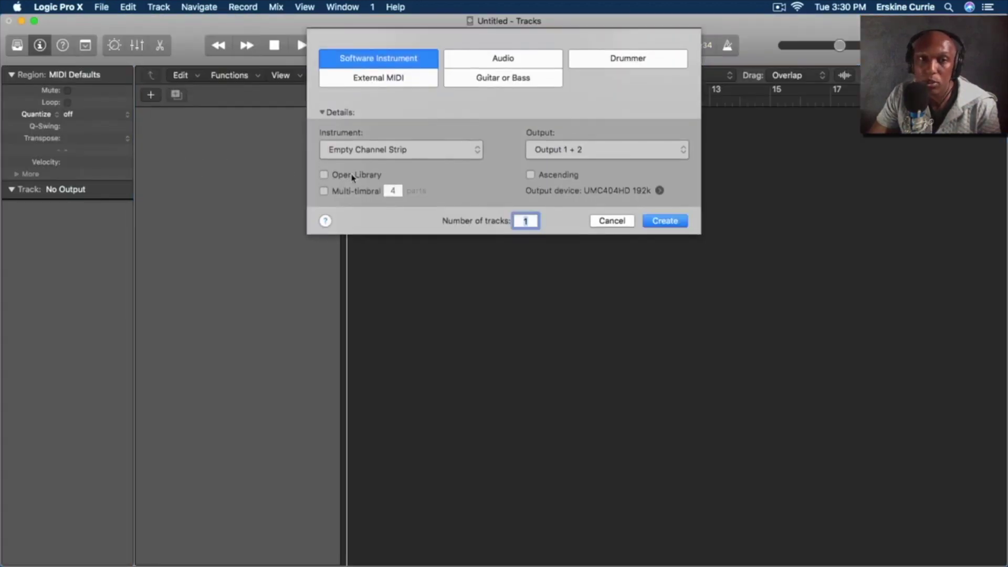
click(663, 221)
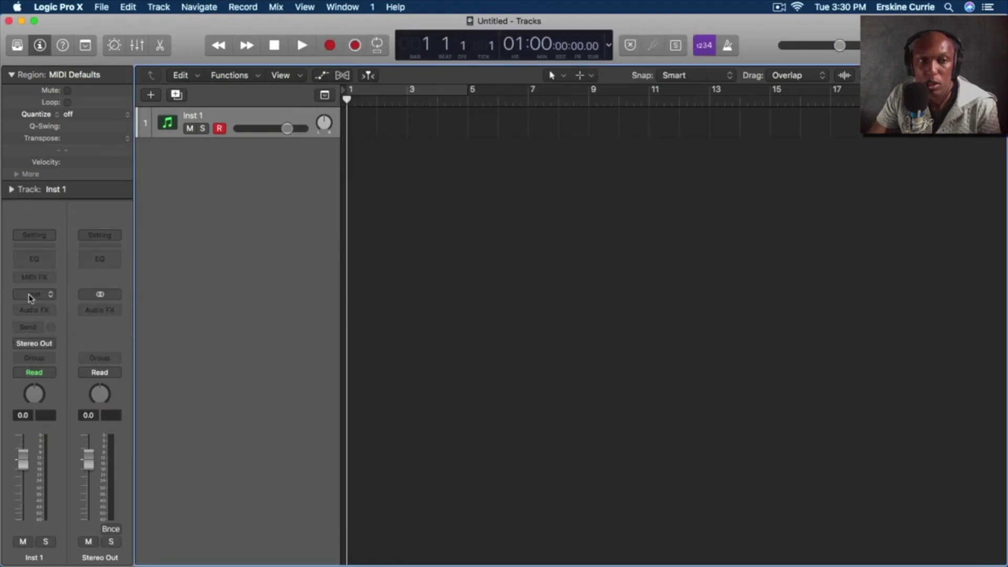
click(32, 292)
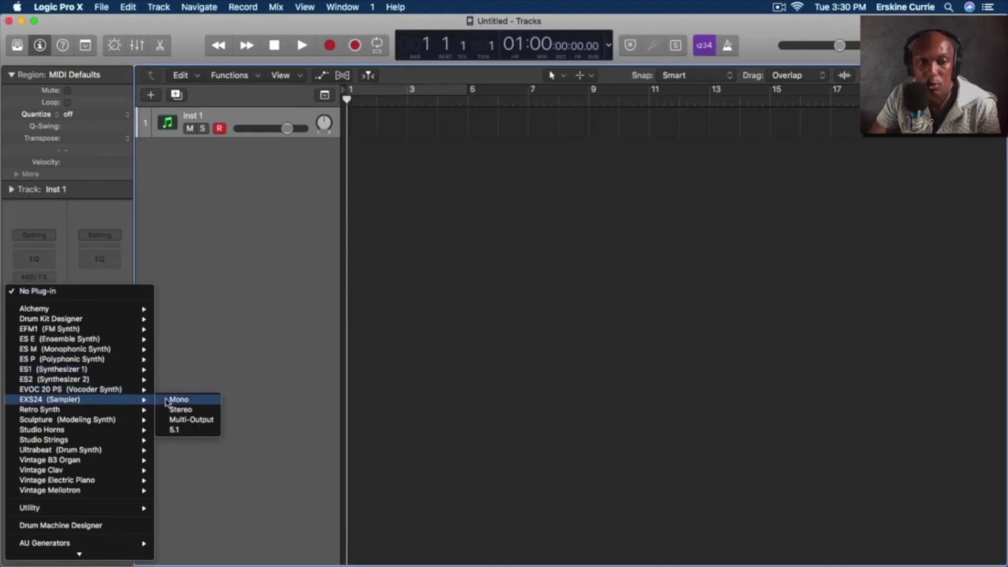
click(171, 399)
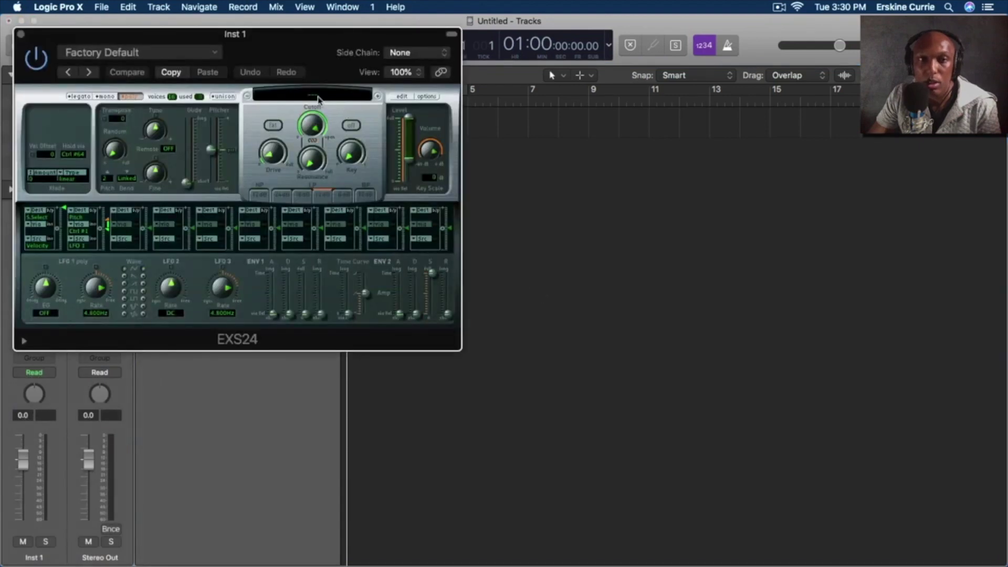
Step: Load the Kicks instrument from the Sampler Instruments group into the EXS24
click(319, 96)
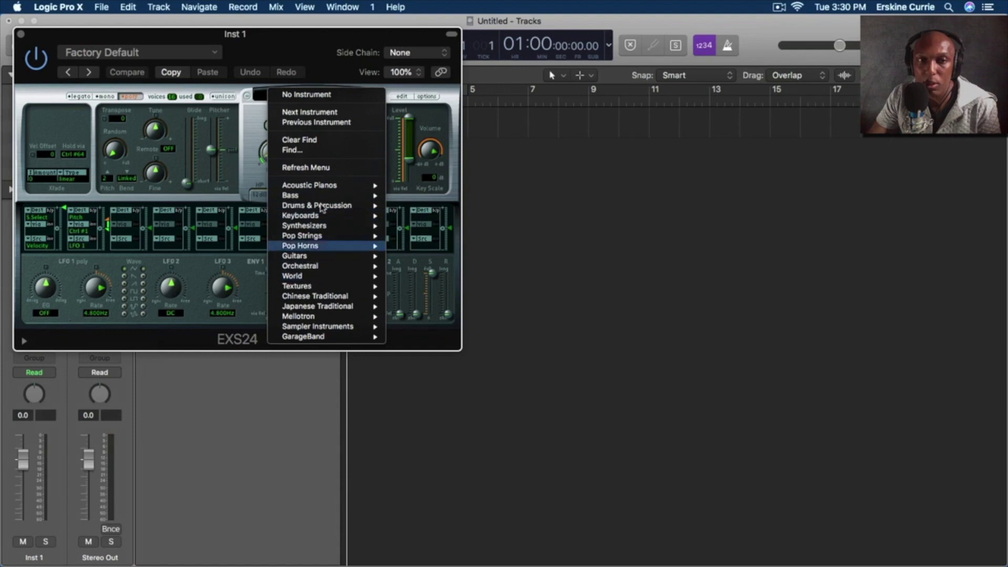
mouse_move(317, 328)
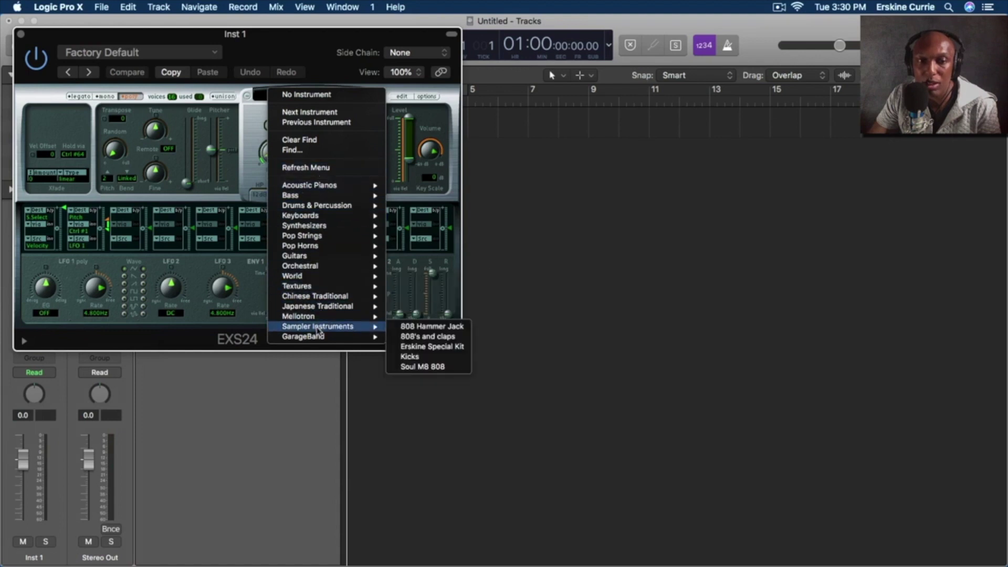
click(429, 359)
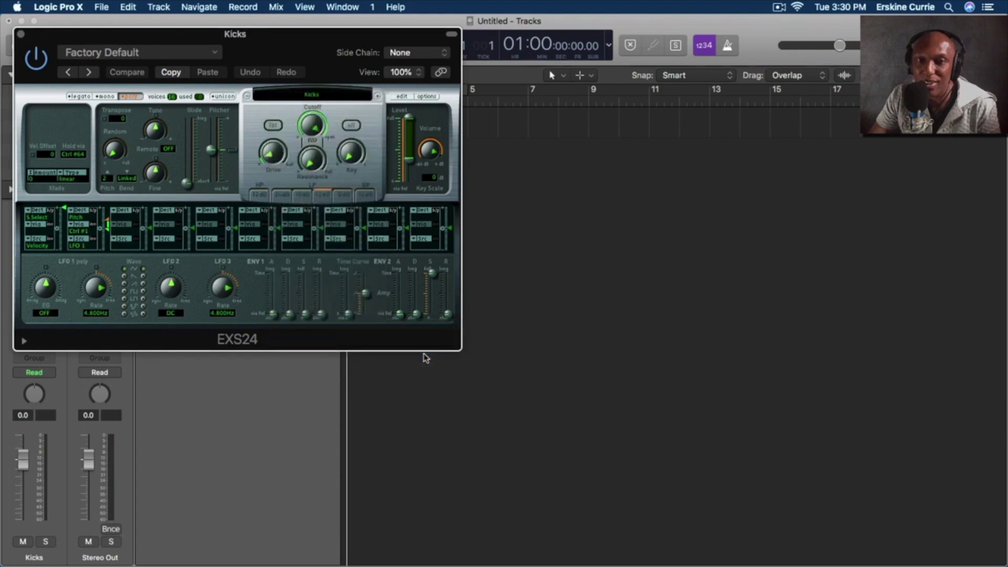